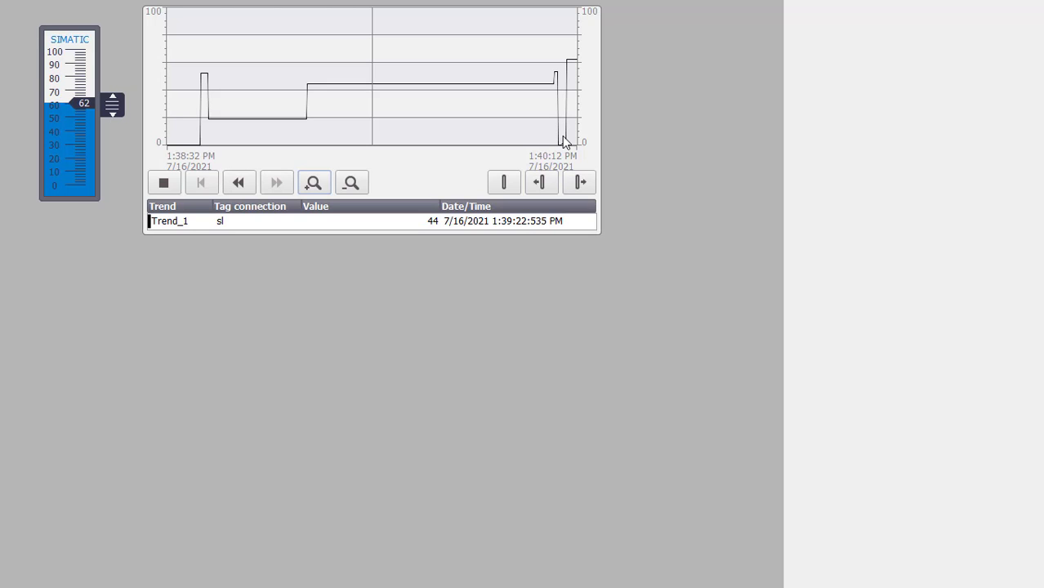
- Bring up Task View over the running slider and trend screen in WinCC Runtime Advanced
{"action": "key", "text": "super+Tab"}
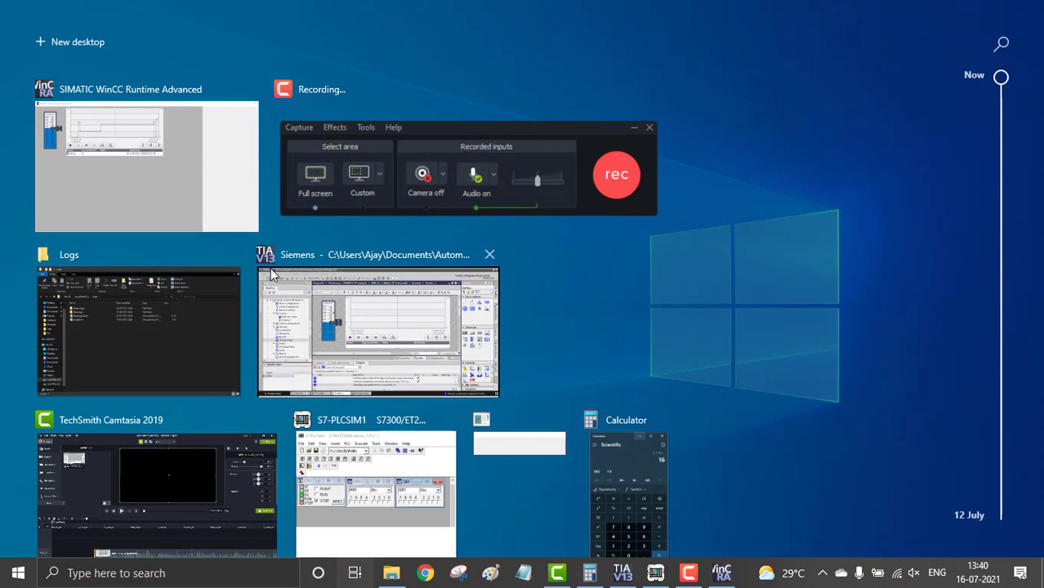
- Switch to the C:\Logs Explorer window and open temp0.csv
{"action": "left_click", "coordinate": [123, 328]}
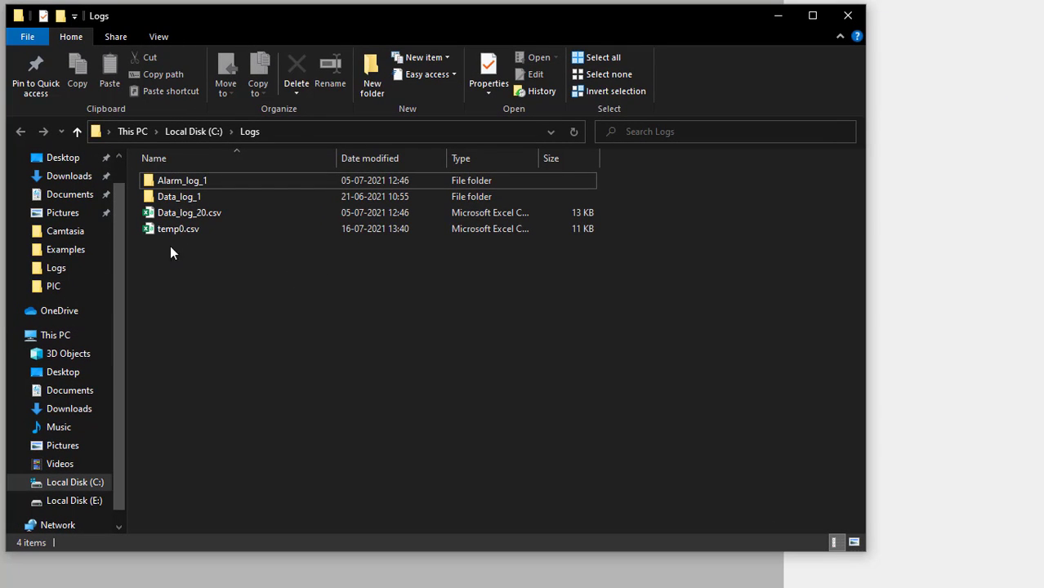
{"action": "double_click", "coordinate": [179, 229]}
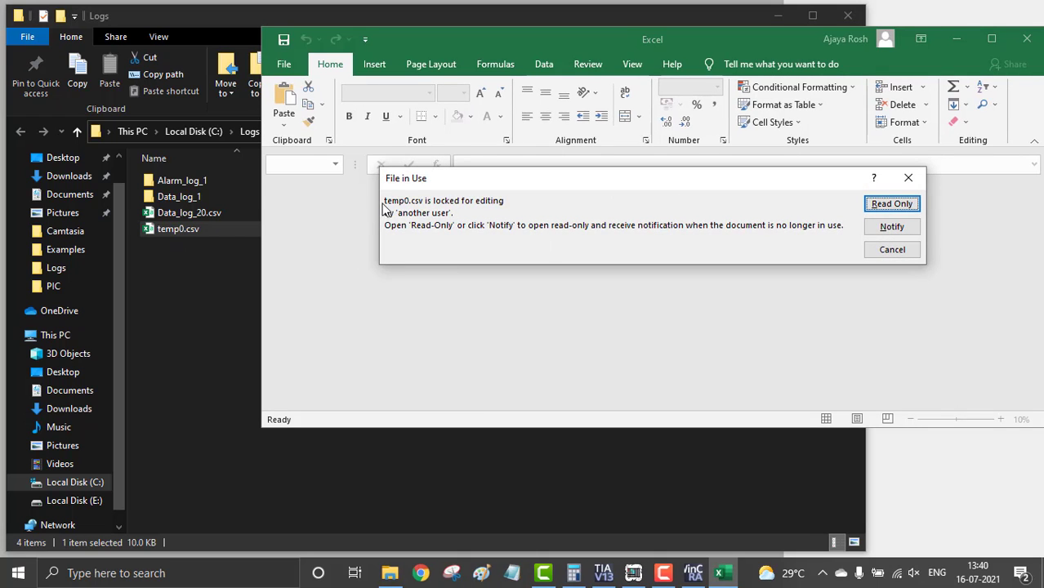
- Open temp0.csv read-only, review the sl values to row 217, then minimise Excel and Explorer
{"action": "left_click", "coordinate": [889, 208]}
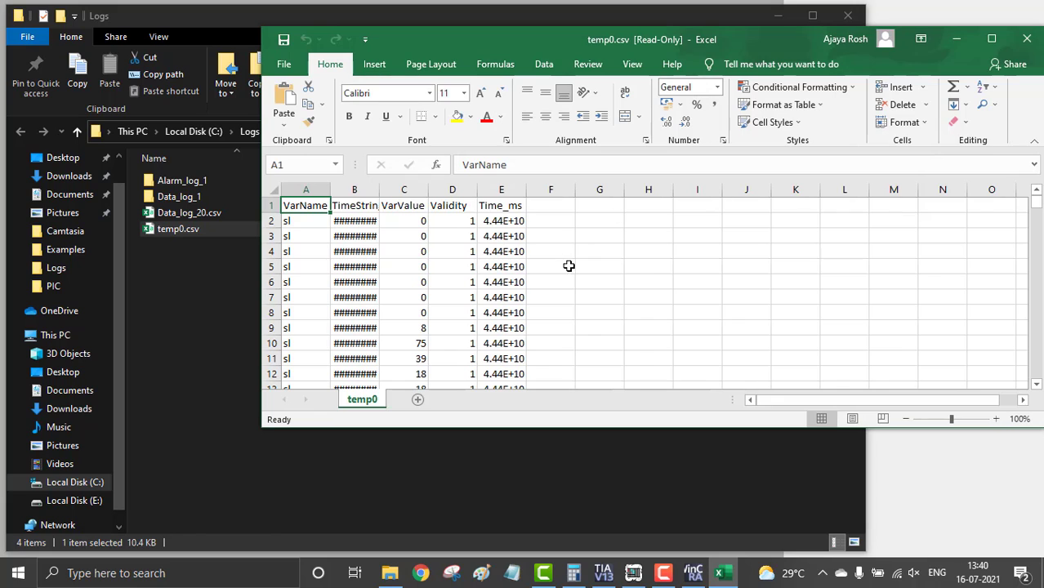
{"action": "scroll", "coordinate": [436, 284], "scroll_direction": "down", "scroll_amount": 5}
{"action": "scroll", "coordinate": [419, 300], "scroll_direction": "down", "scroll_amount": 18}
{"action": "scroll", "coordinate": [434, 308], "scroll_direction": "down", "scroll_amount": 11}
{"action": "scroll", "coordinate": [442, 304], "scroll_direction": "down", "scroll_amount": 20}
{"action": "scroll", "coordinate": [449, 311], "scroll_direction": "down", "scroll_amount": 19}
{"action": "scroll", "coordinate": [465, 314], "scroll_direction": "up", "scroll_amount": 3}
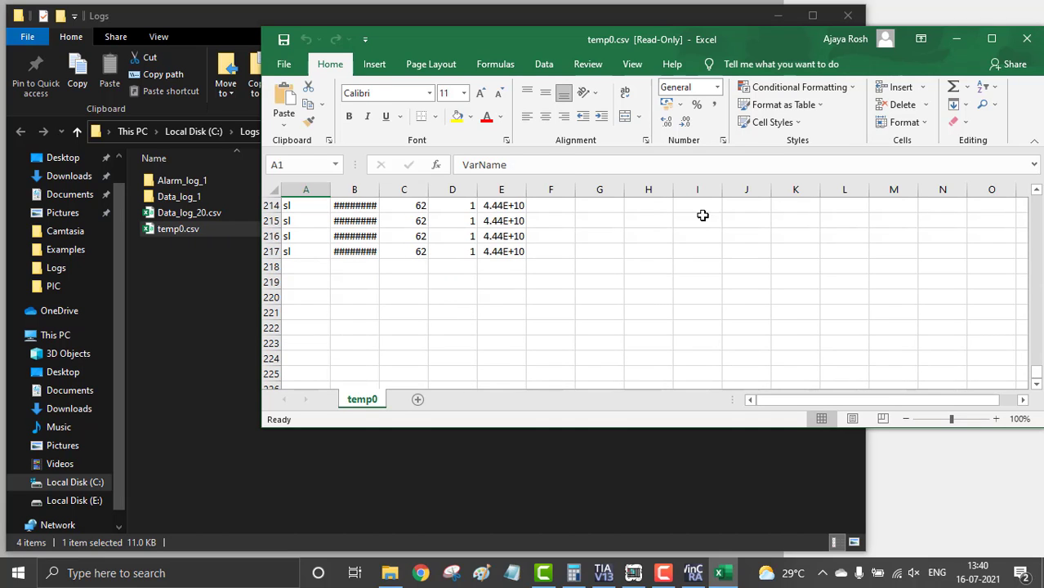
{"action": "left_click", "coordinate": [957, 38]}
{"action": "left_click", "coordinate": [778, 16]}
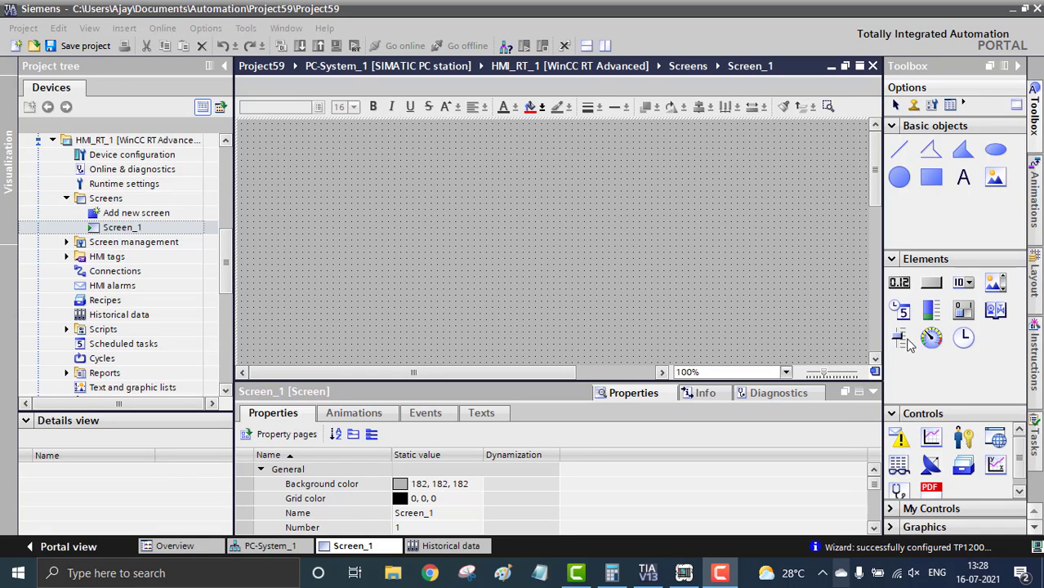
- Place Slider_1 on Screen_1 with the WinCC Dark style and shift it left
{"action": "left_click_drag", "start_coordinate": [899, 337], "coordinate": [337, 229]}
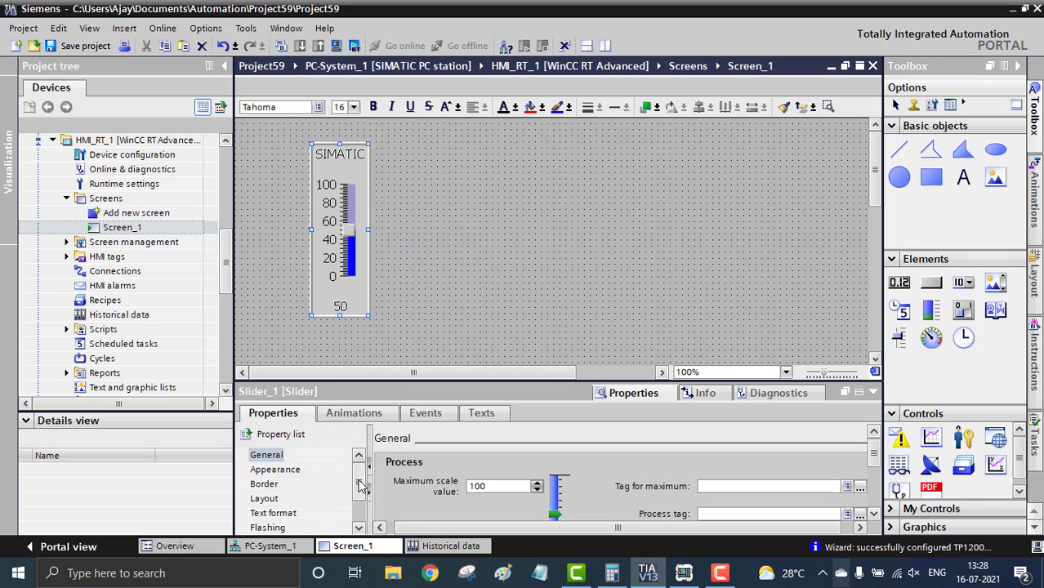
{"action": "scroll", "coordinate": [361, 482], "scroll_direction": "down", "scroll_amount": 1}
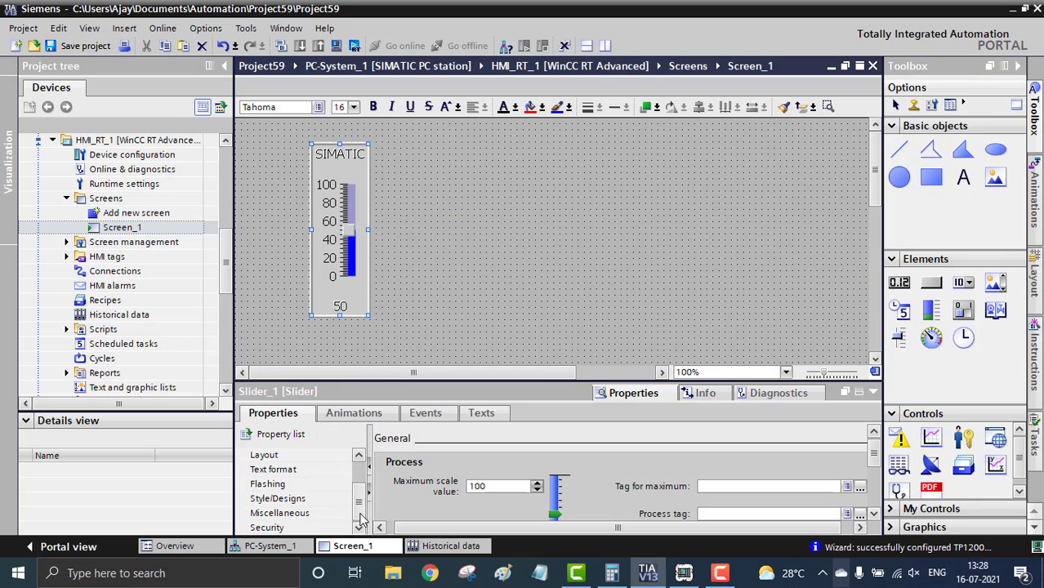
{"action": "left_click", "coordinate": [278, 500]}
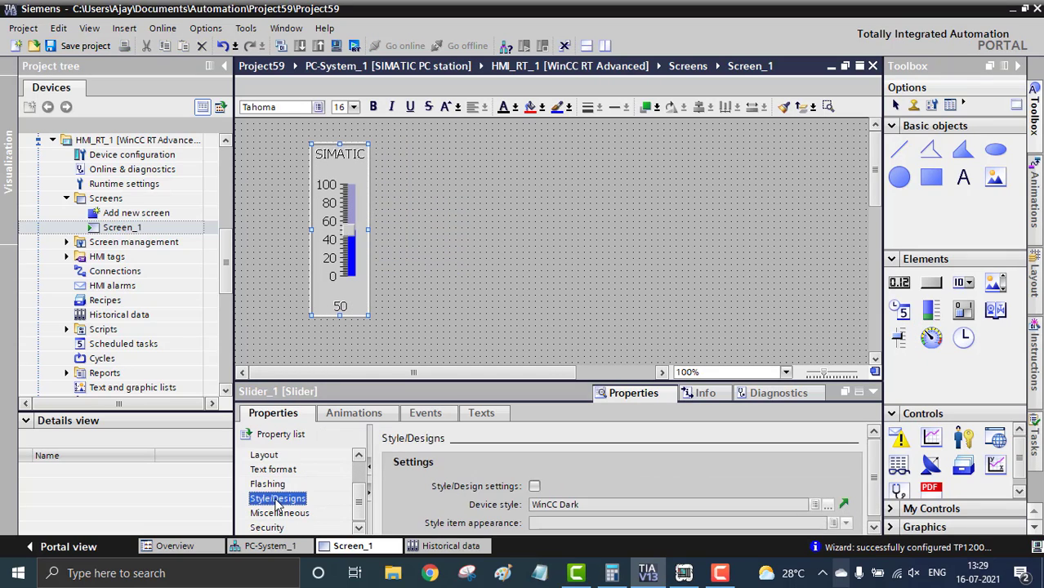
{"action": "left_click", "coordinate": [534, 486]}
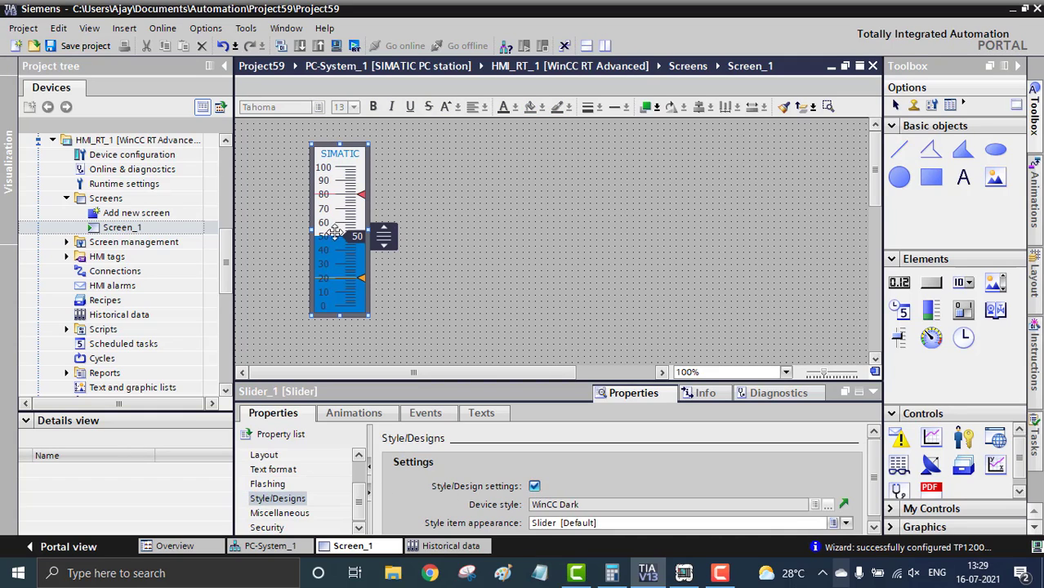
{"action": "left_click_drag", "start_coordinate": [333, 207], "coordinate": [299, 212]}
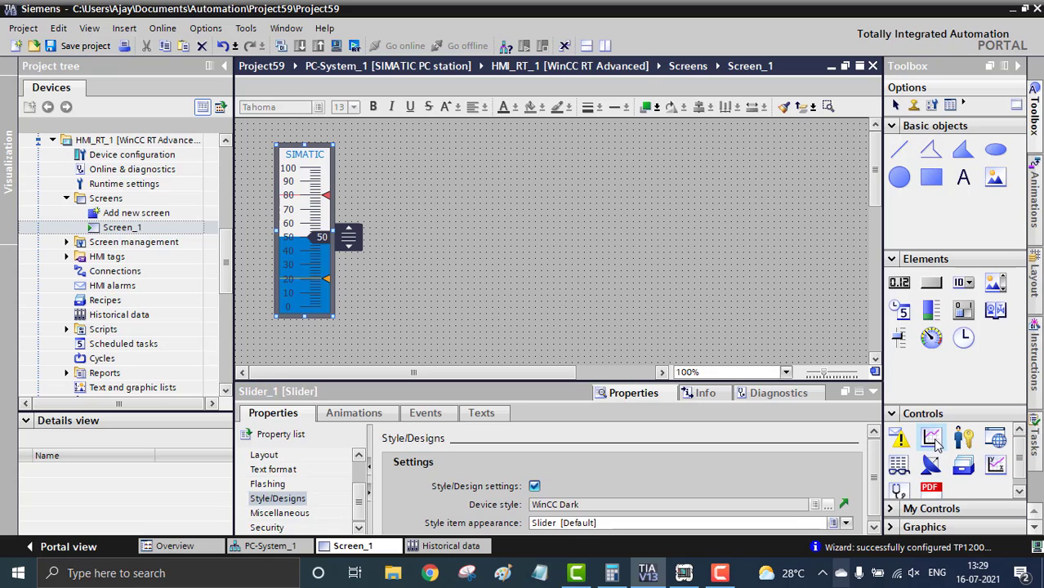
- Add Trend view_1 beside the slider with Style/Design settings set to WinCC Dark
{"action": "left_click_drag", "start_coordinate": [934, 441], "coordinate": [611, 247]}
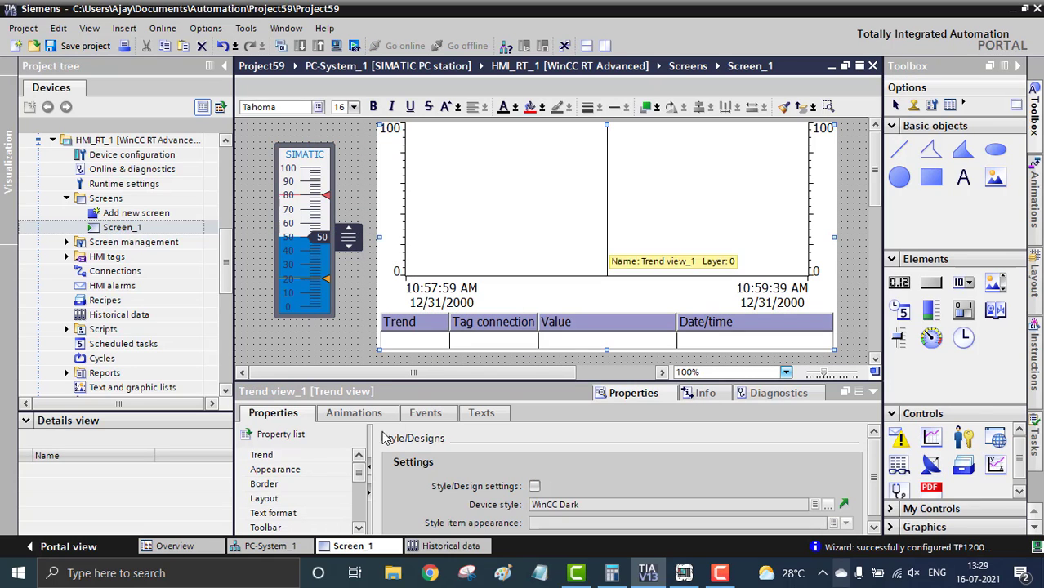
{"action": "scroll", "coordinate": [366, 488], "scroll_direction": "down", "scroll_amount": 3}
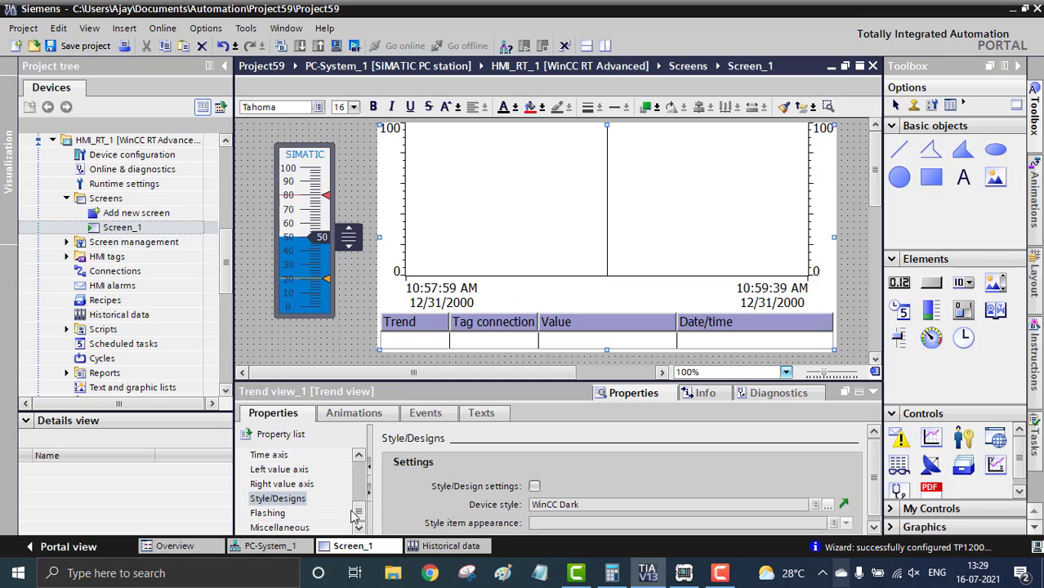
{"action": "left_click", "coordinate": [282, 499]}
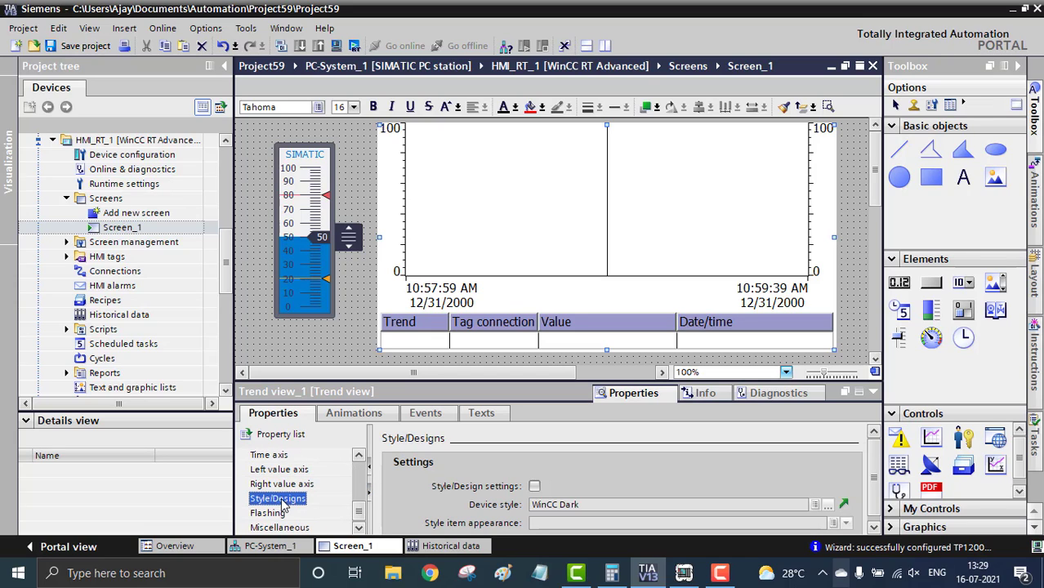
{"action": "left_click", "coordinate": [535, 486]}
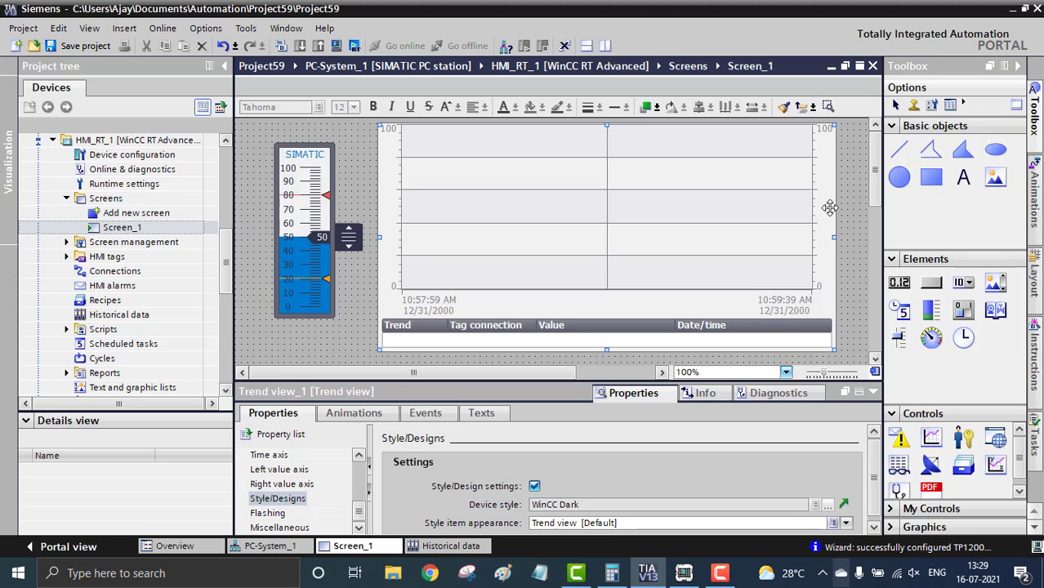
{"action": "left_click", "coordinate": [294, 196]}
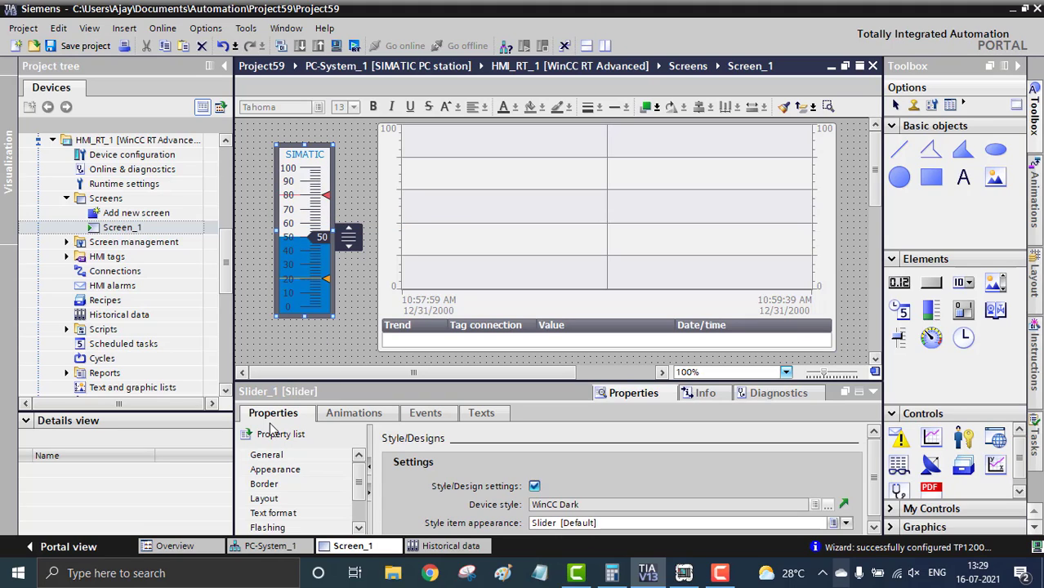
- Create HMI tag sl in the Default tag table and assign it as Slider_1's process tag
{"action": "left_click", "coordinate": [278, 458]}
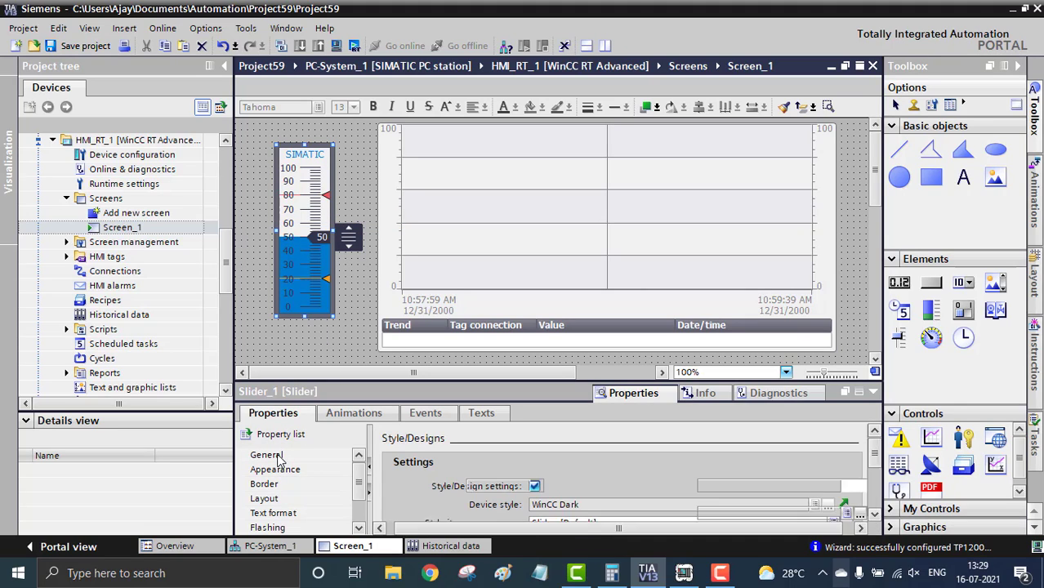
{"action": "left_click", "coordinate": [861, 516]}
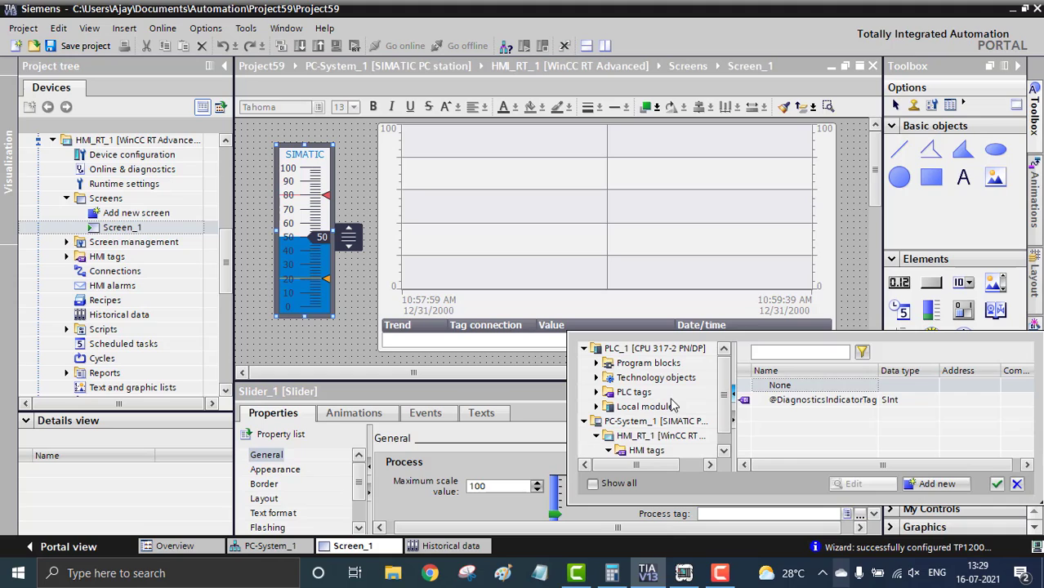
{"action": "scroll", "coordinate": [729, 405], "scroll_direction": "down", "scroll_amount": 1}
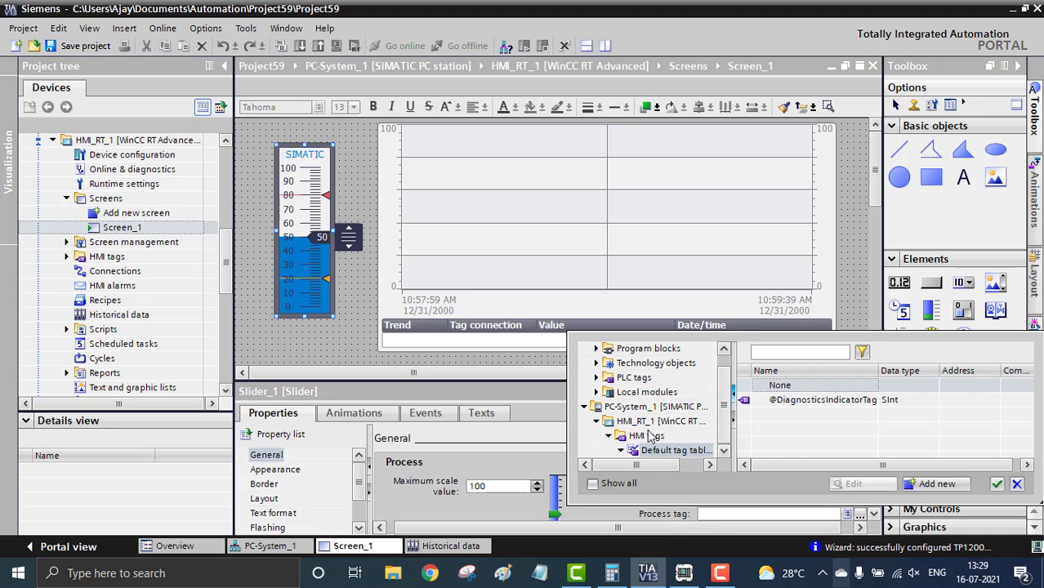
{"action": "left_click", "coordinate": [664, 452]}
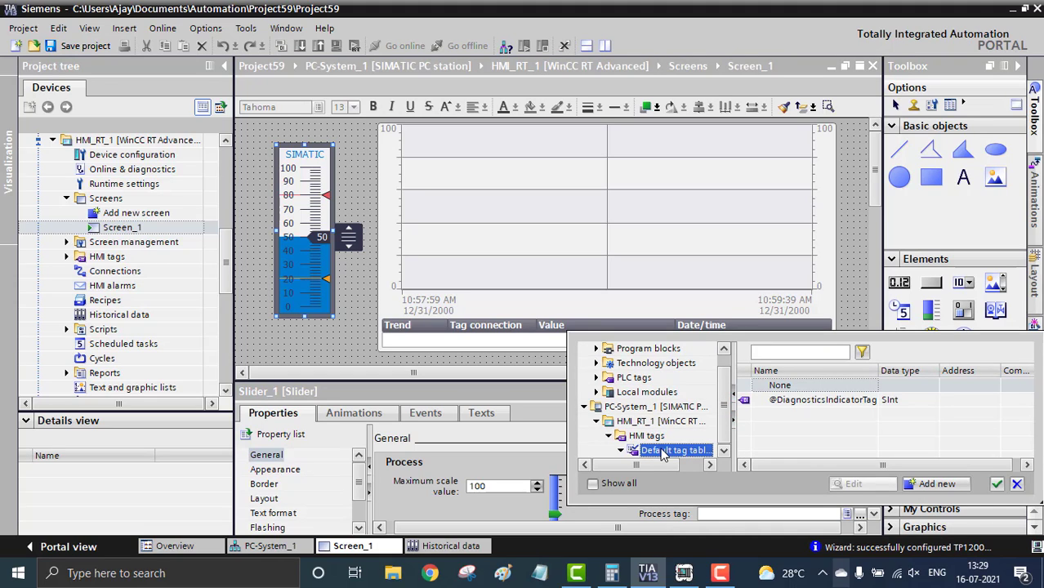
{"action": "left_click", "coordinate": [922, 485]}
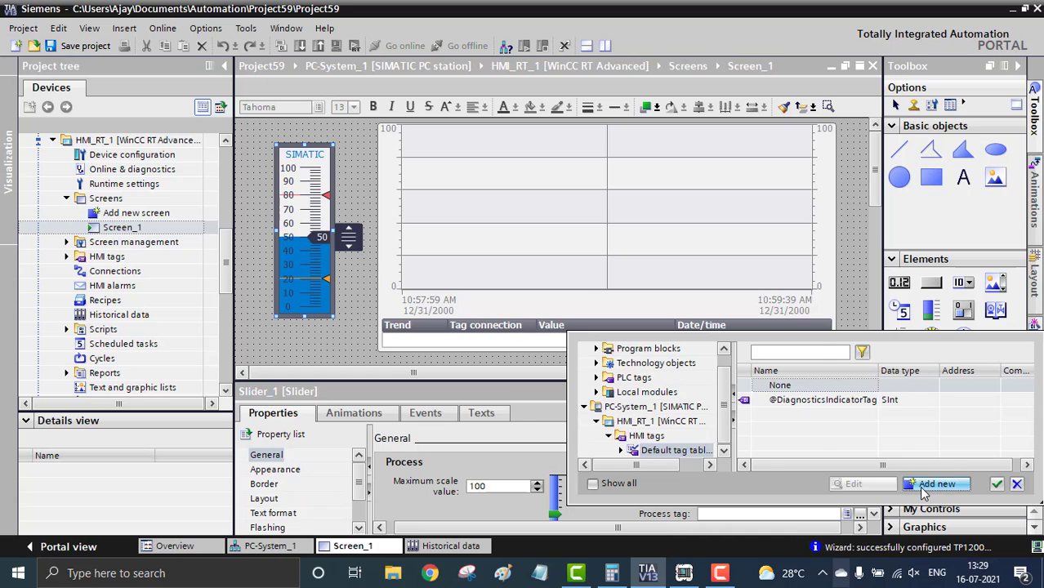
{"action": "double_click", "coordinate": [465, 215]}
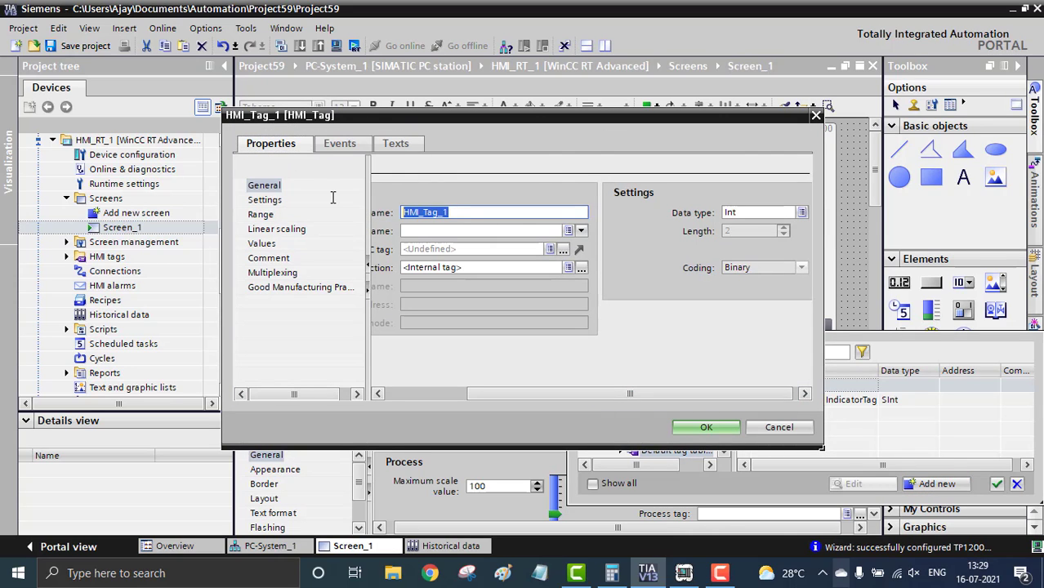
{"action": "type", "text": "s"}
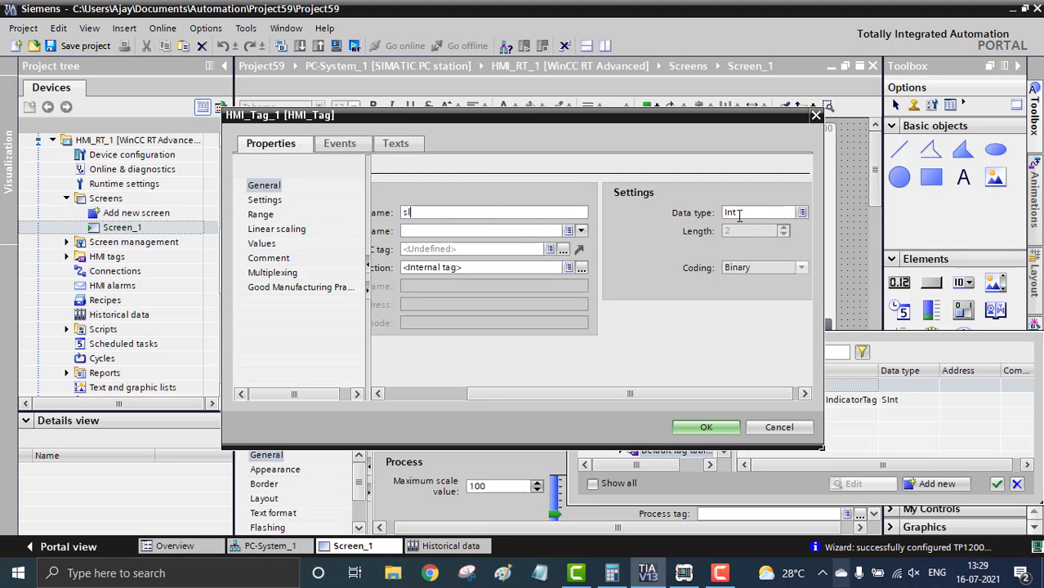
{"action": "left_click", "coordinate": [721, 426]}
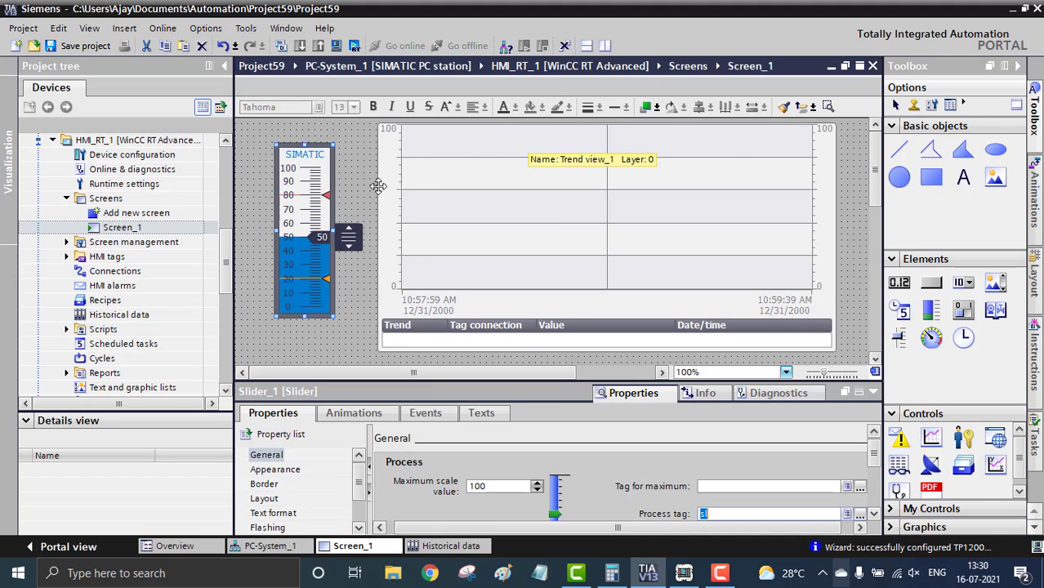
- Open the Historical data editor and rename Data_log_1 to temp
{"action": "double_click", "coordinate": [161, 318]}
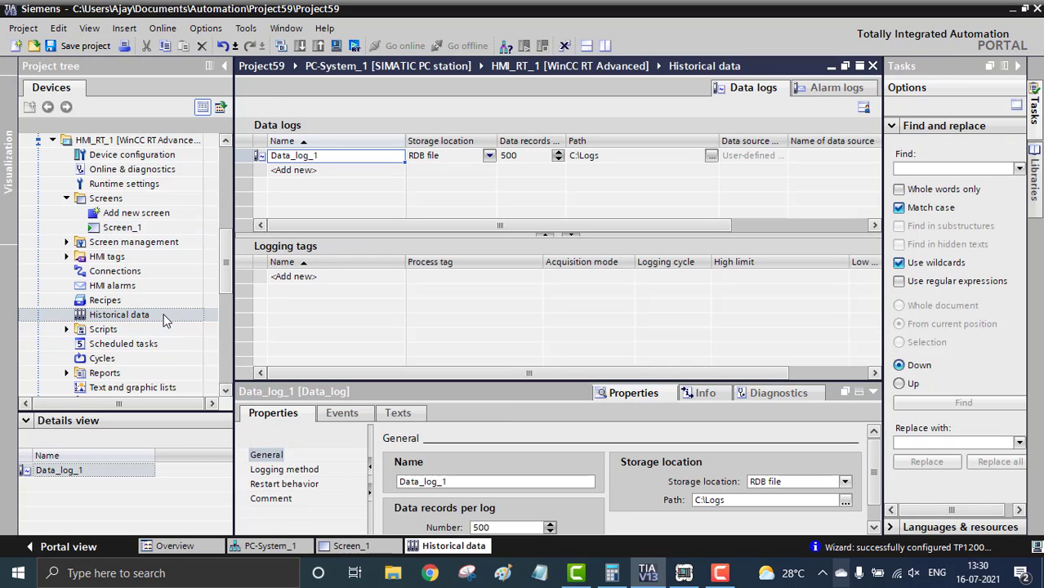
{"action": "left_click", "coordinate": [326, 156]}
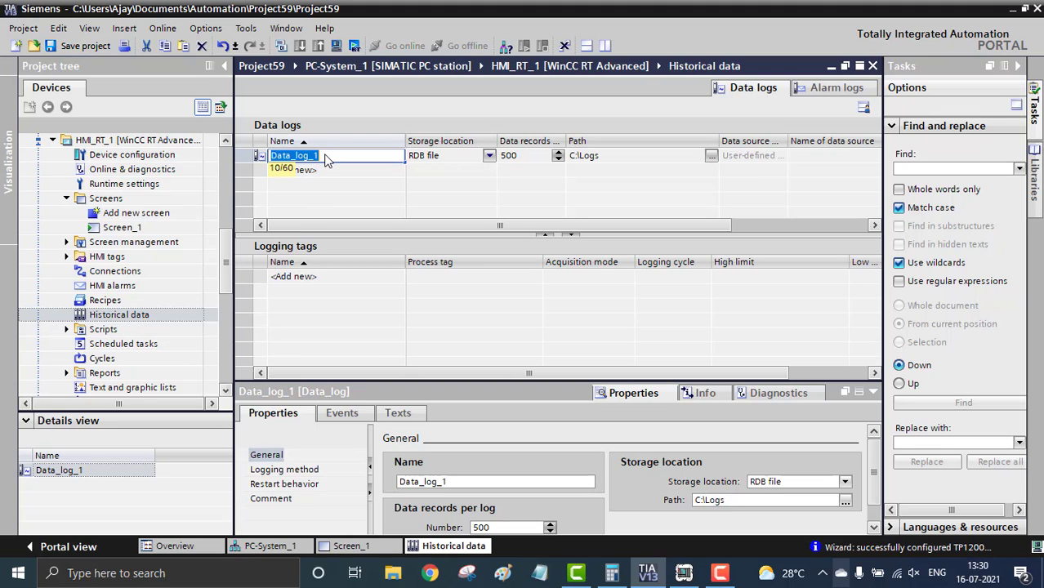
{"action": "type", "text": "tem"}
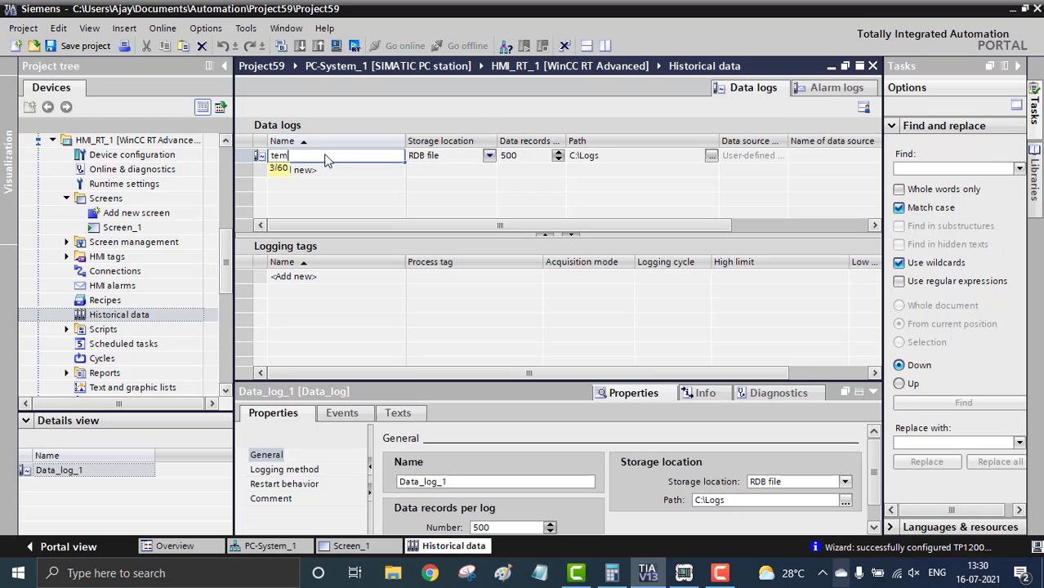
{"action": "type", "text": "p"}
{"action": "key", "text": "Return"}
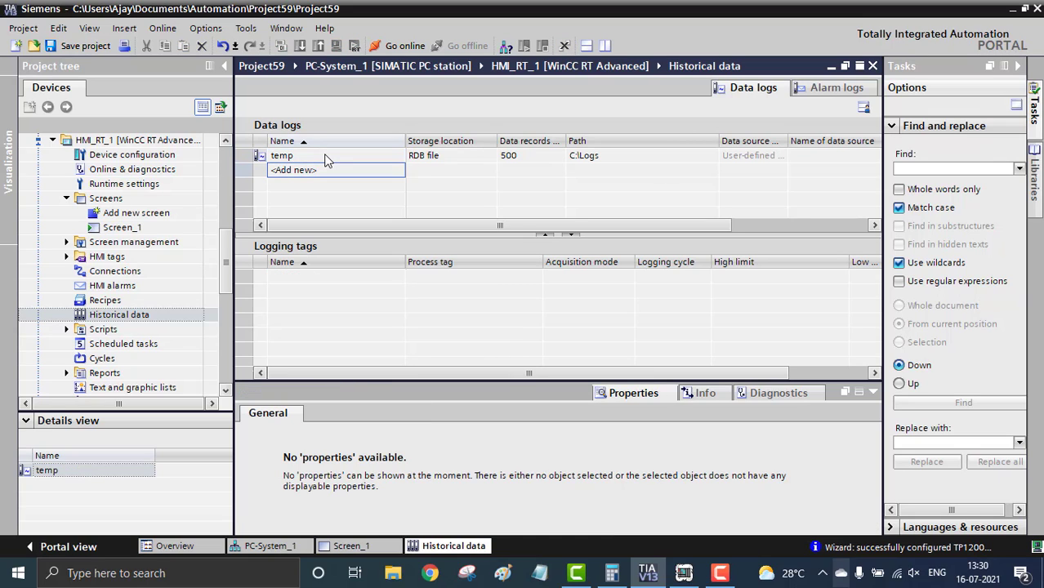
- Set the temp log's storage location to CSV file (ASCII)
{"action": "left_click", "coordinate": [462, 161]}
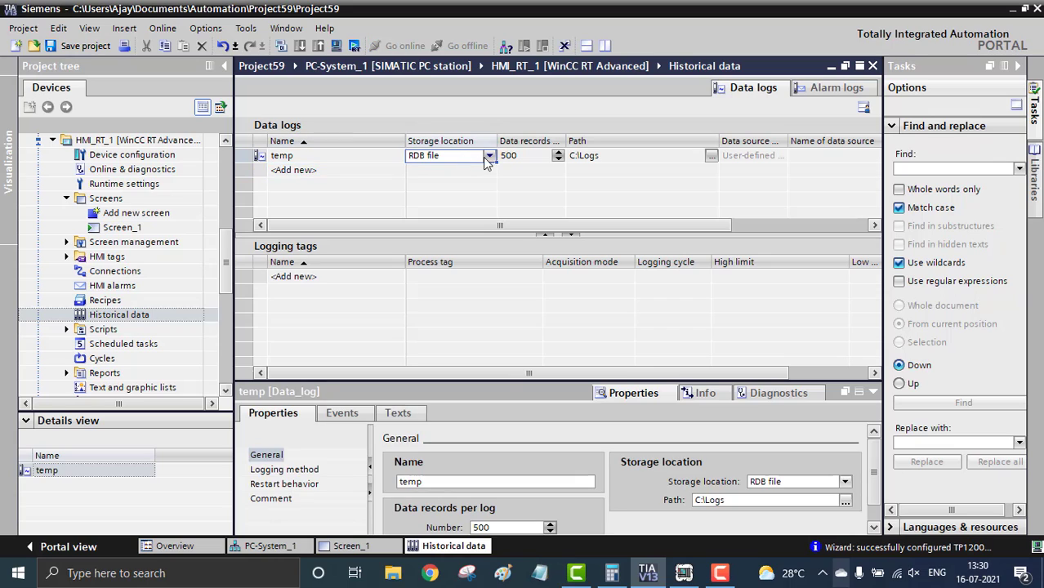
{"action": "left_click", "coordinate": [490, 157]}
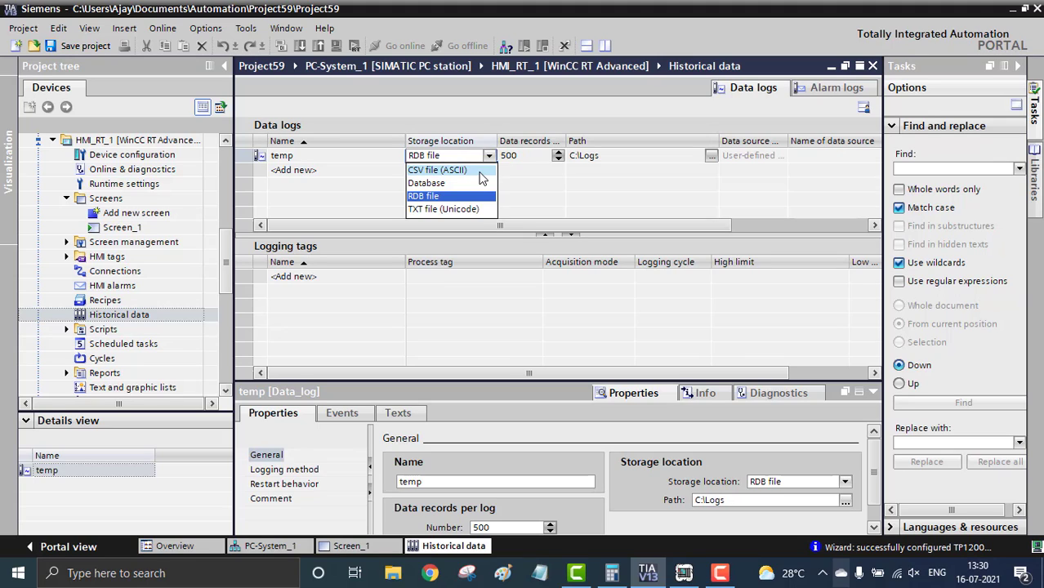
{"action": "left_click", "coordinate": [442, 170]}
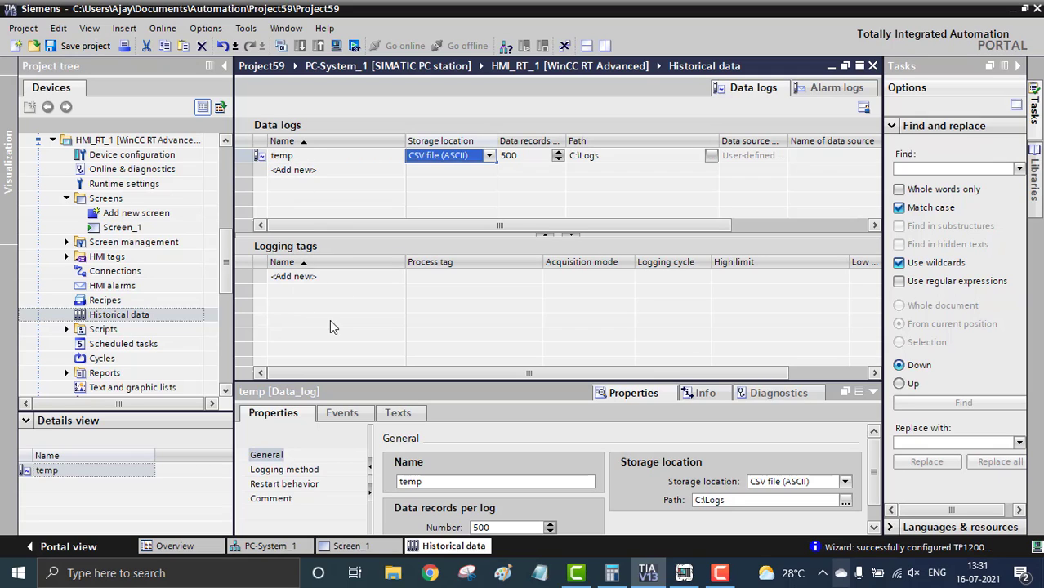
- Add a logging tag to the temp log that records process tag sl
{"action": "double_click", "coordinate": [295, 277]}
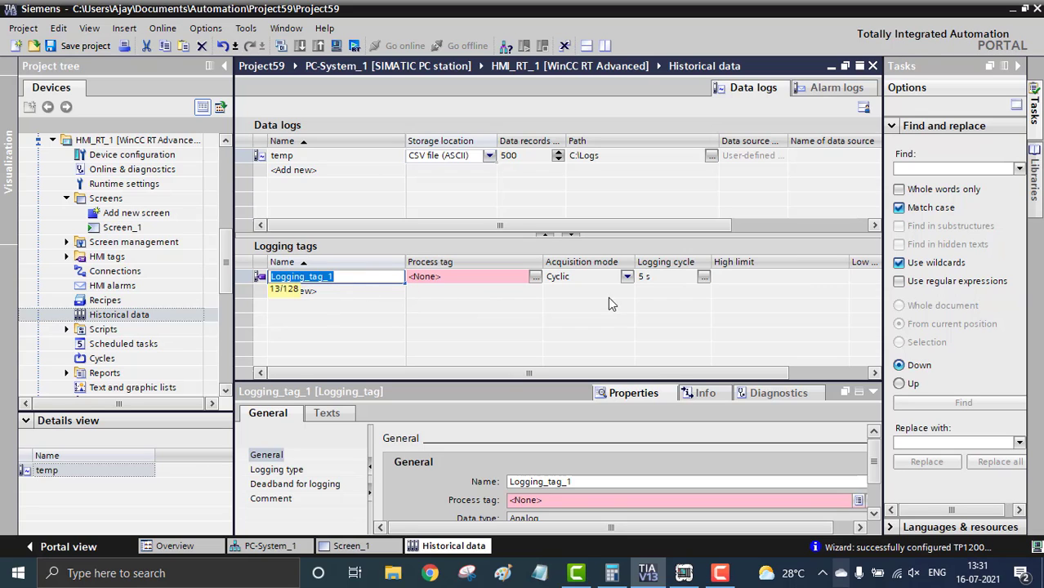
{"action": "left_click", "coordinate": [537, 280]}
{"action": "left_click", "coordinate": [536, 280]}
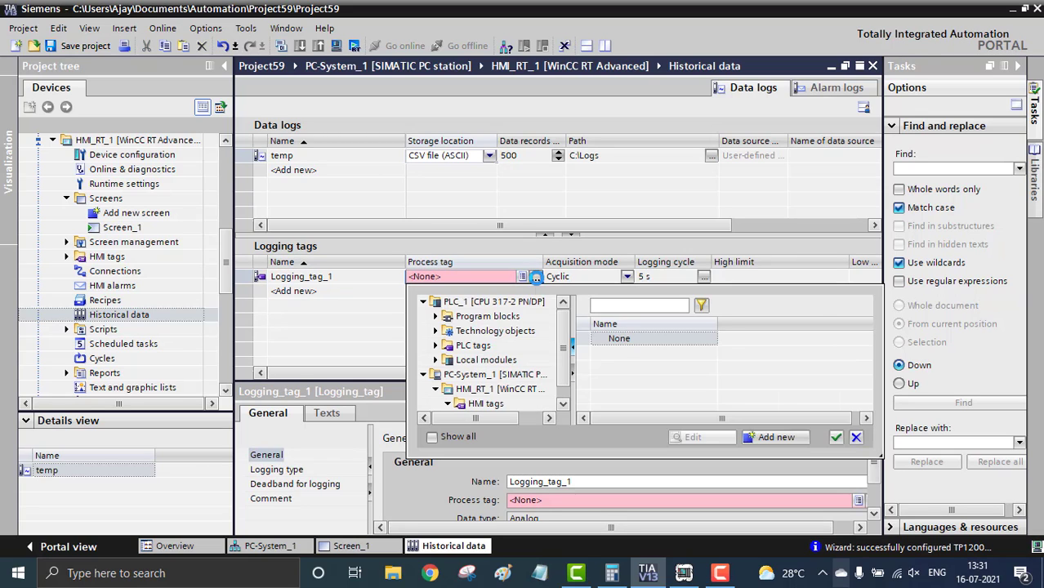
{"action": "left_click", "coordinate": [836, 437]}
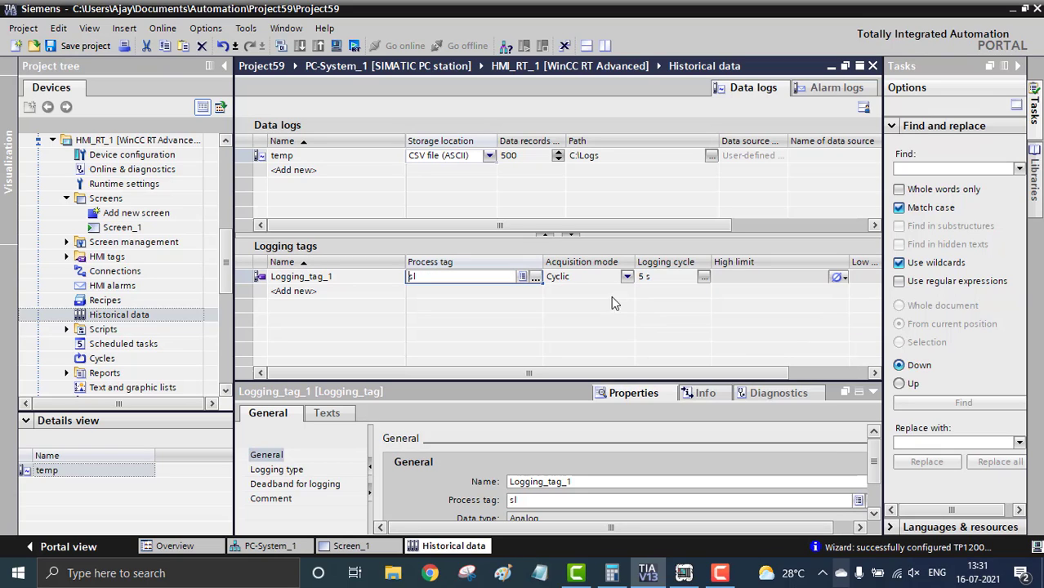
- Set the sl logging cycle to 1 s and return to Screen_1
{"action": "left_click", "coordinate": [705, 277]}
{"action": "left_click", "coordinate": [705, 278]}
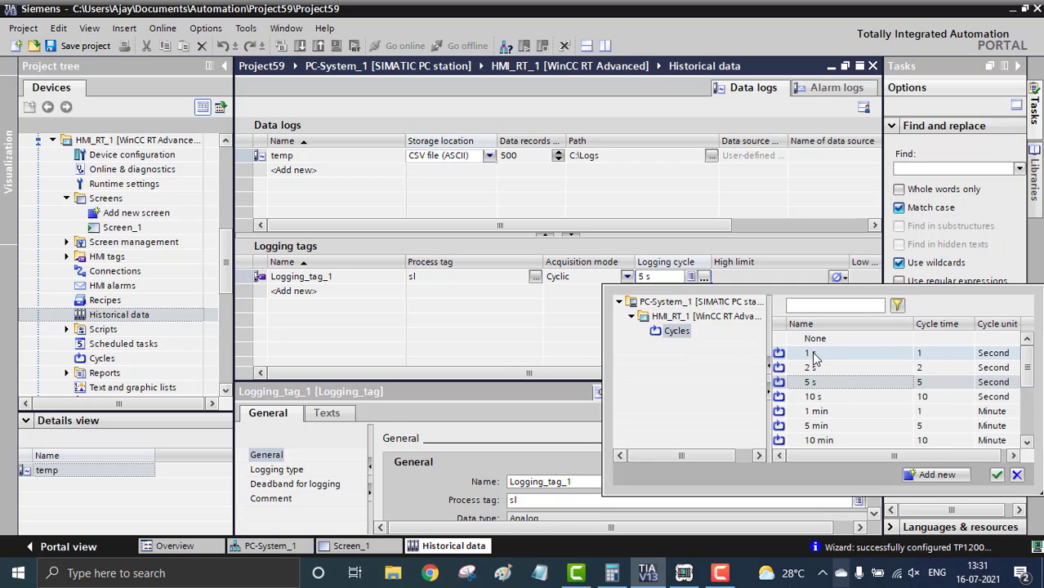
{"action": "left_click", "coordinate": [812, 353]}
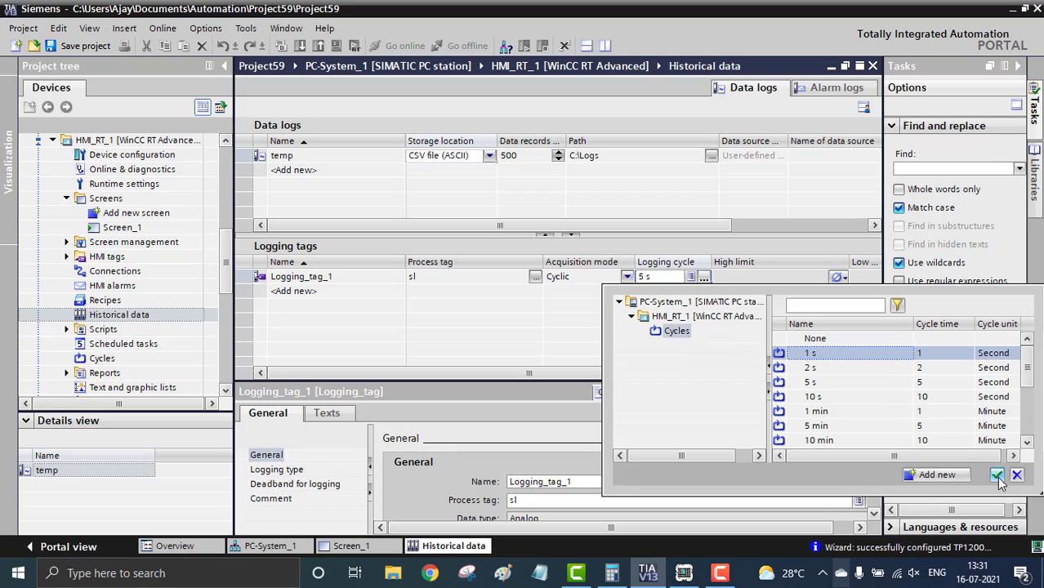
{"action": "left_click", "coordinate": [997, 477]}
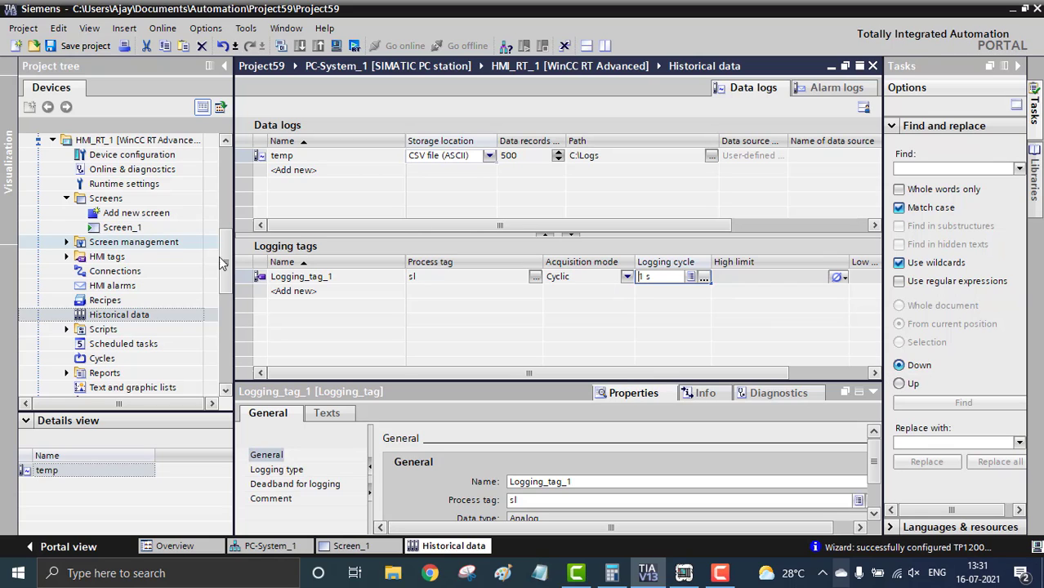
{"action": "left_click", "coordinate": [344, 546]}
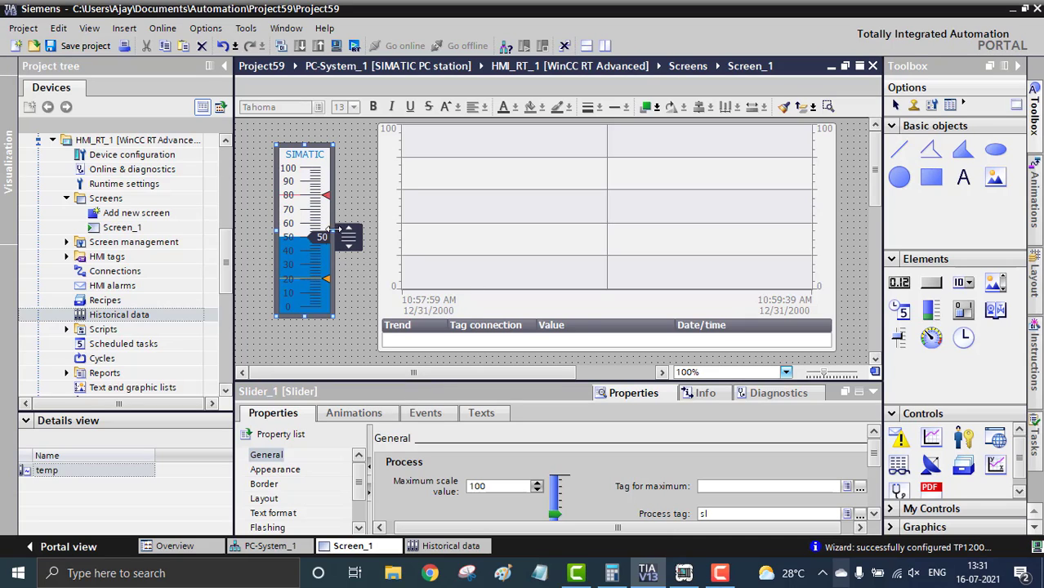
- Enable Display toolbar on Trend view_1 and go back to its Trend properties
{"action": "left_click", "coordinate": [492, 209]}
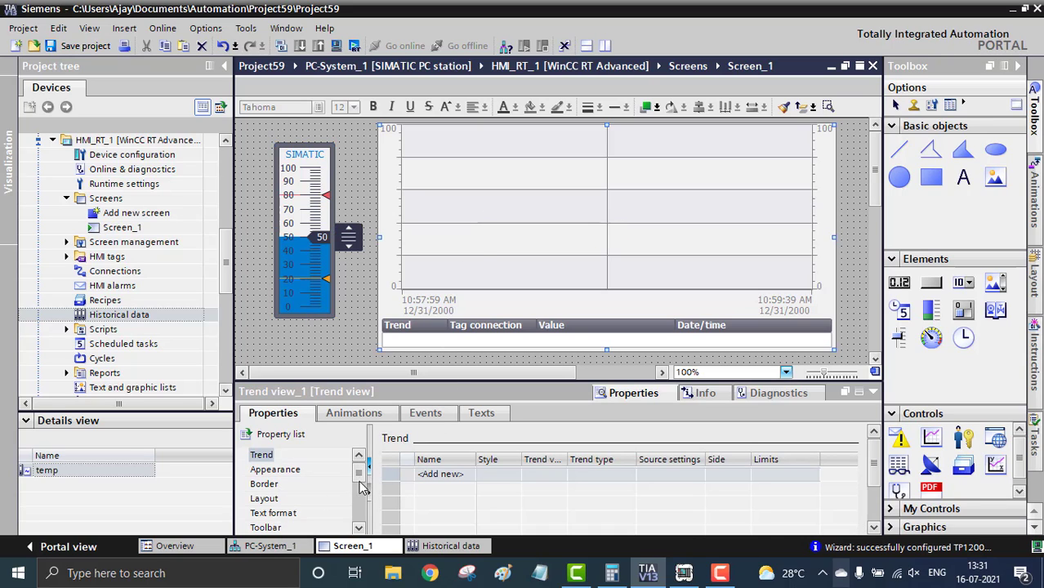
{"action": "left_click", "coordinate": [265, 528]}
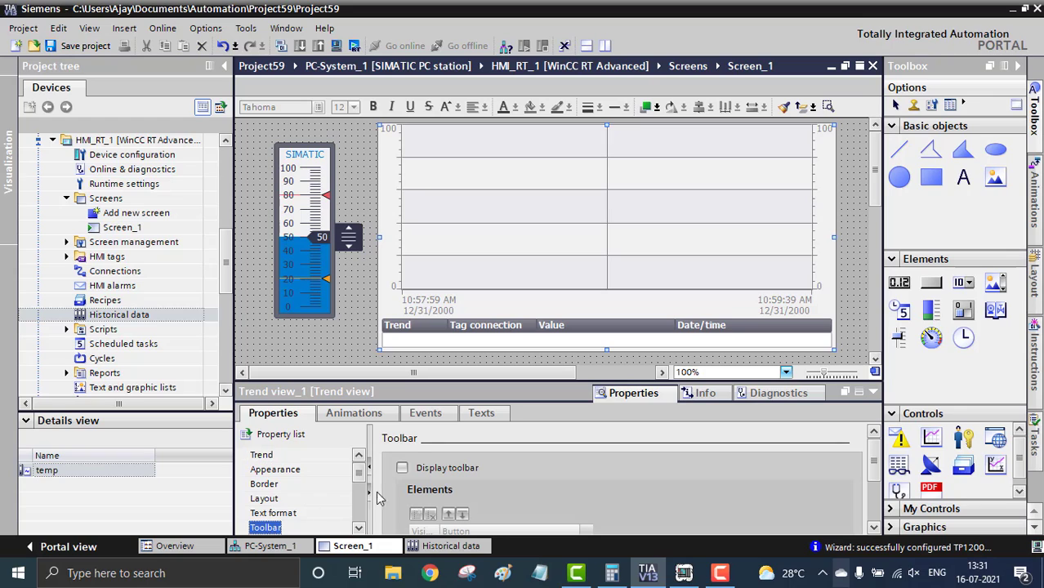
{"action": "left_click", "coordinate": [400, 470]}
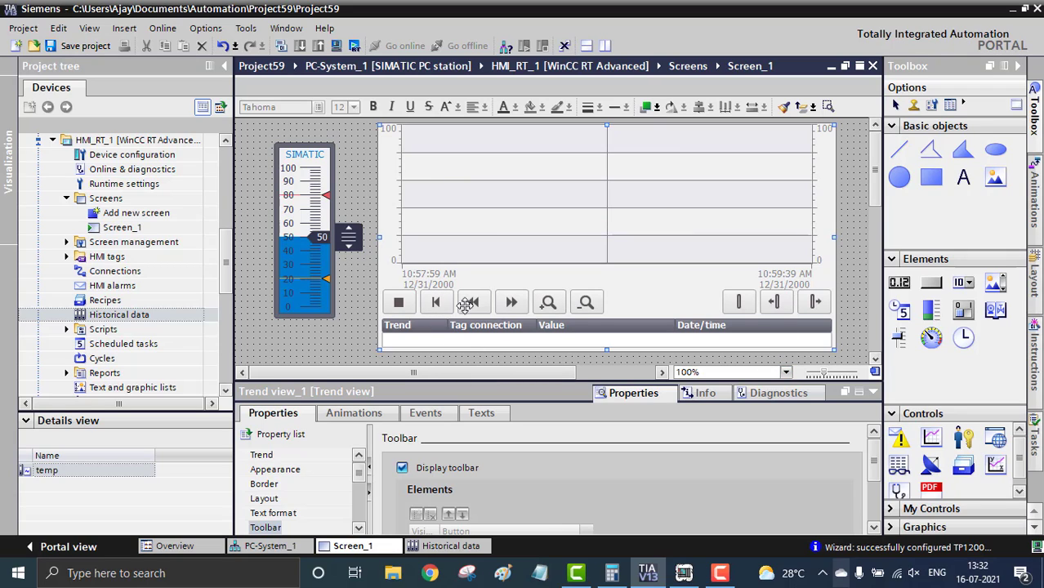
{"action": "right_click", "coordinate": [525, 188]}
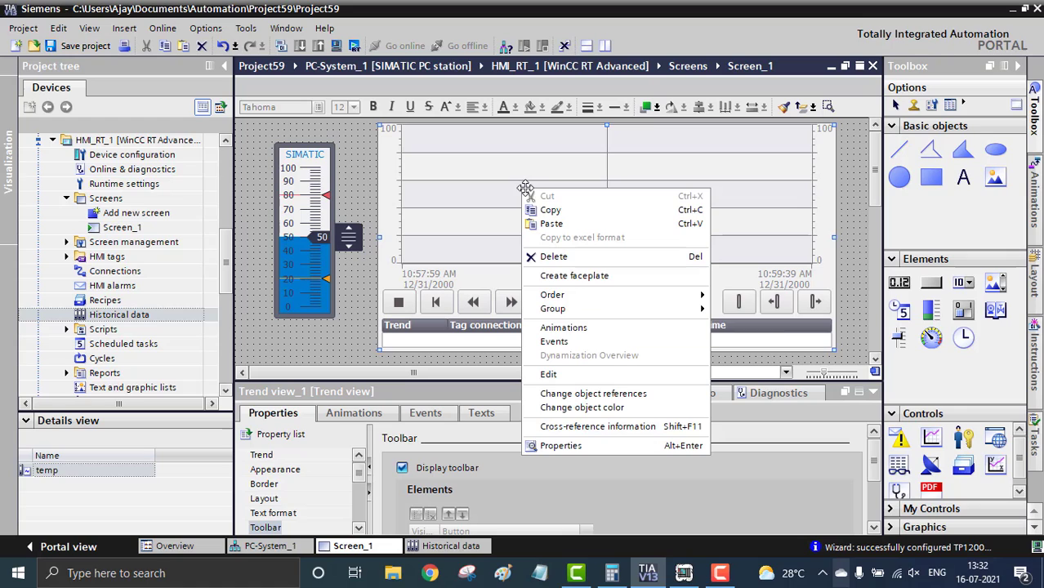
{"action": "left_click", "coordinate": [555, 447]}
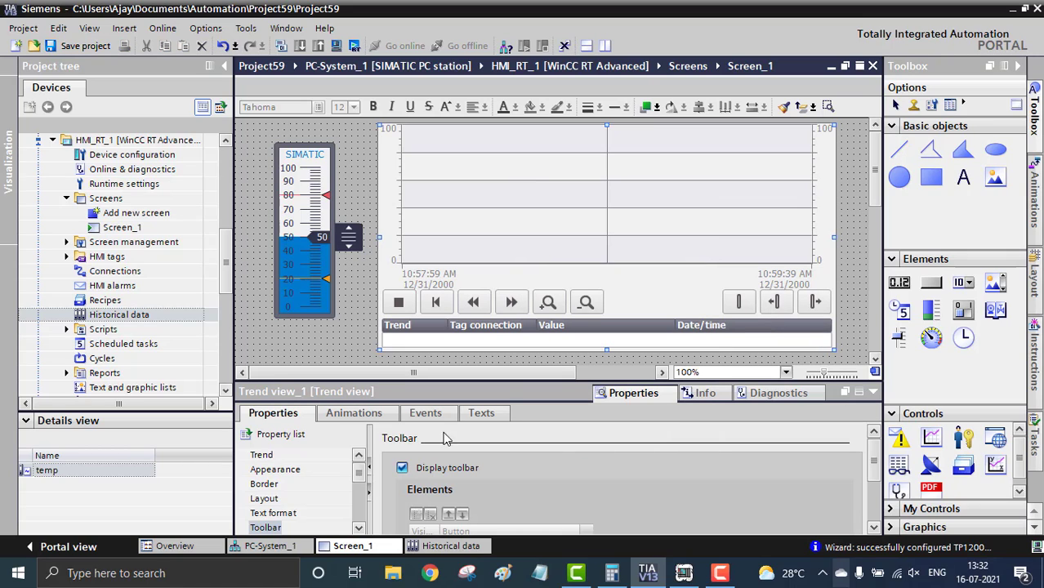
{"action": "left_click", "coordinate": [263, 457]}
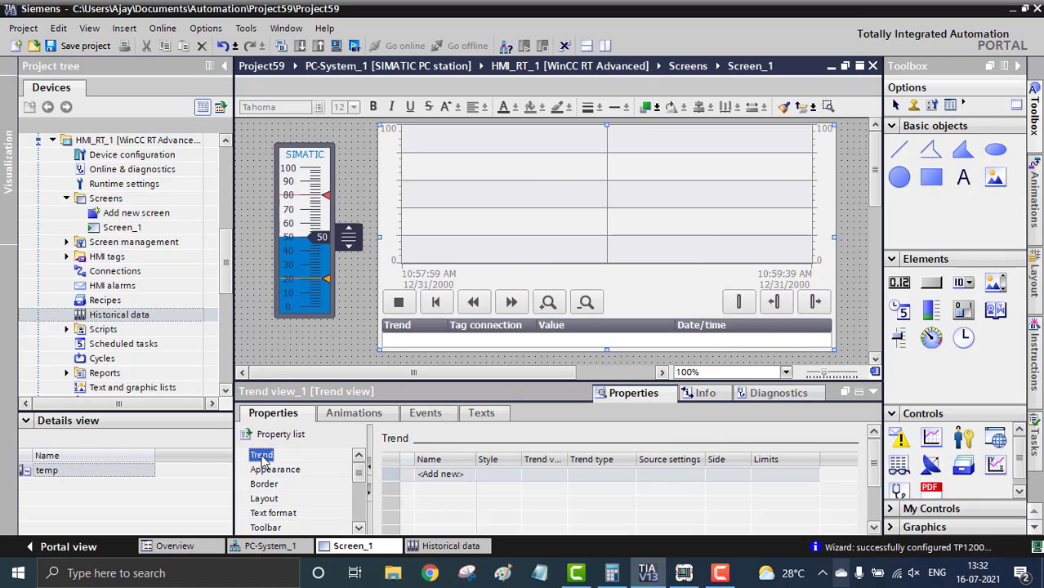
- Add Trend_1 to the trend view's trend list, leaving its source settings unchanged
{"action": "left_click", "coordinate": [443, 476]}
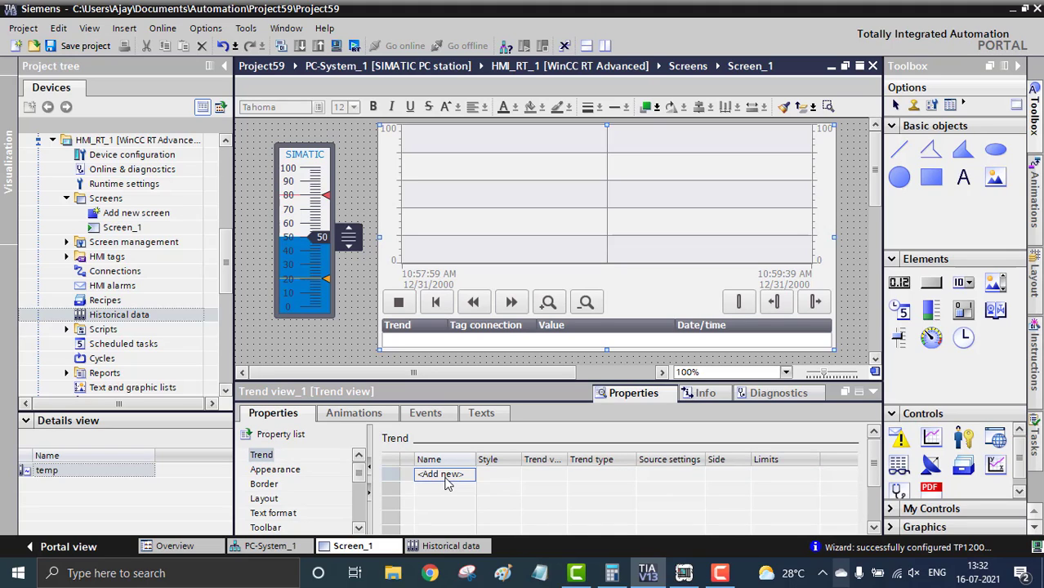
{"action": "left_click", "coordinate": [446, 480]}
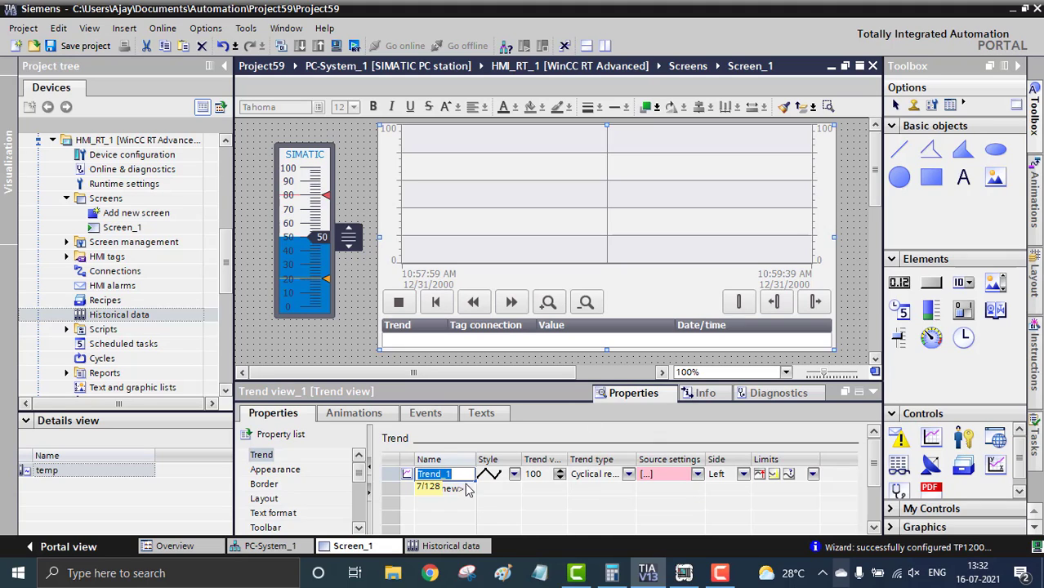
{"action": "left_click", "coordinate": [698, 475]}
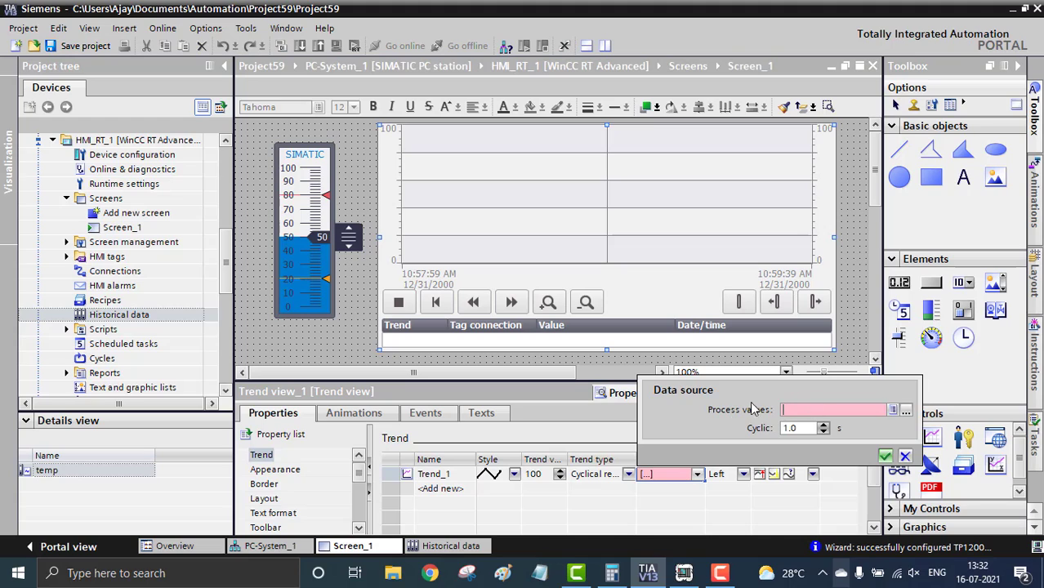
{"action": "left_click", "coordinate": [630, 480]}
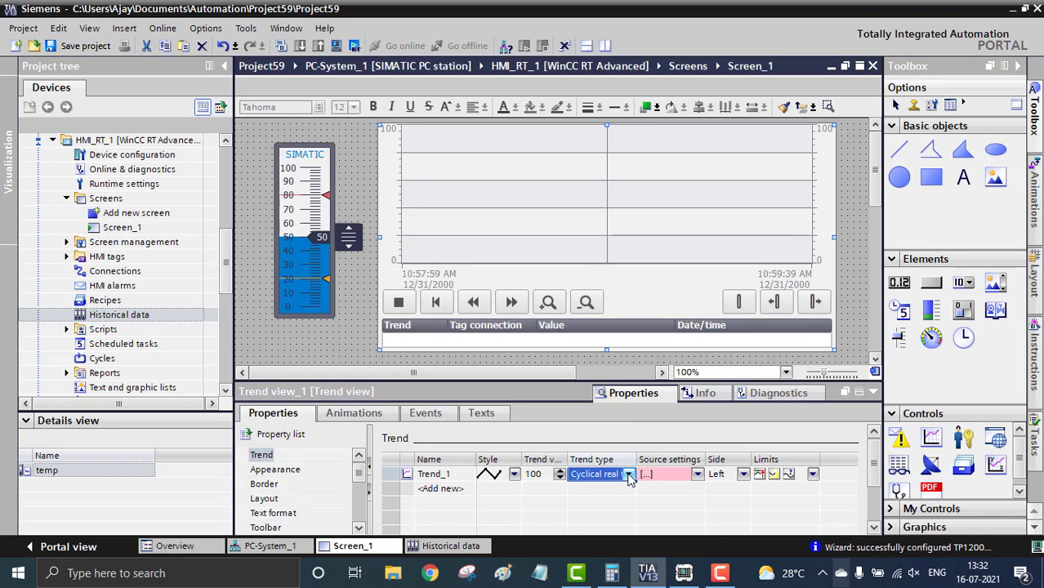
- Switch Trend_1 to a Data log trend sourced from log temp with process tag sl
{"action": "left_click", "coordinate": [629, 476]}
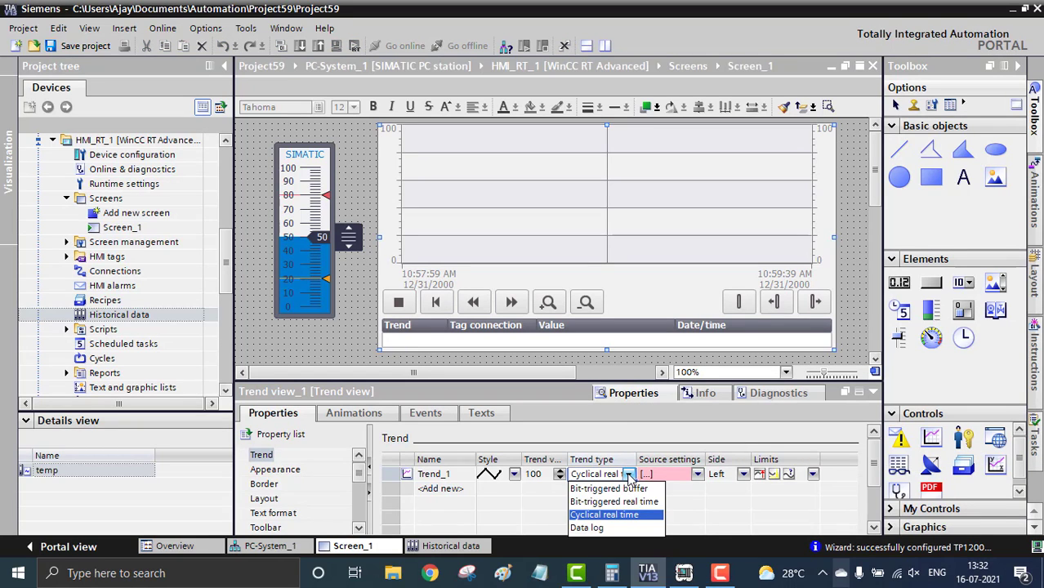
{"action": "left_click", "coordinate": [610, 527]}
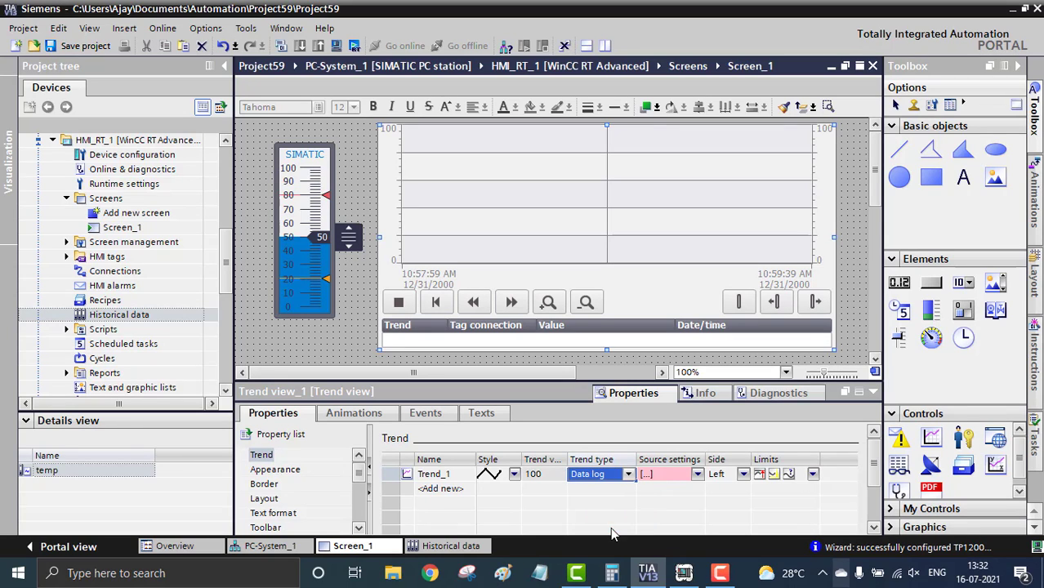
{"action": "left_click", "coordinate": [698, 475]}
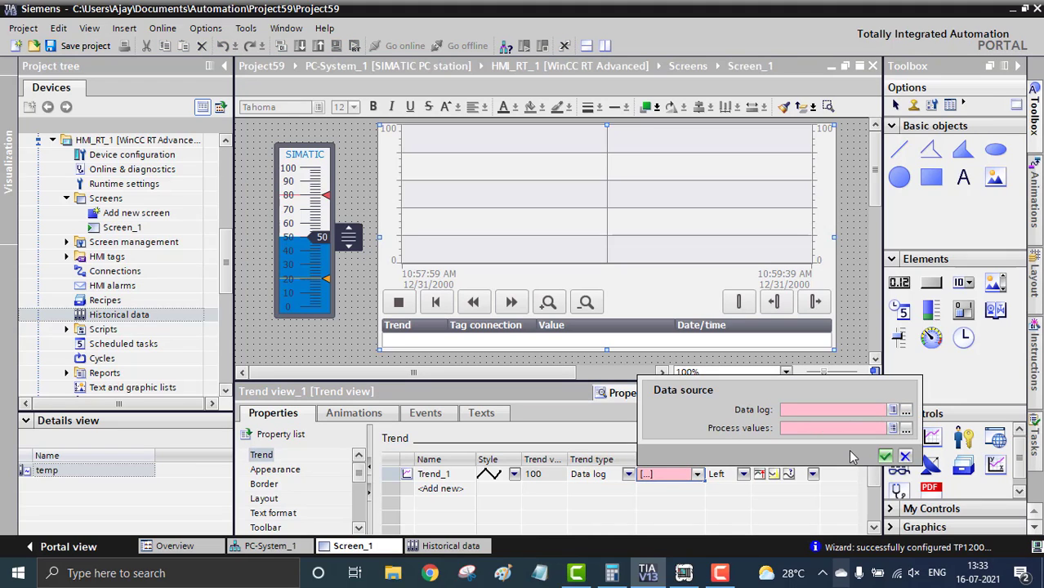
{"action": "left_click", "coordinate": [897, 411]}
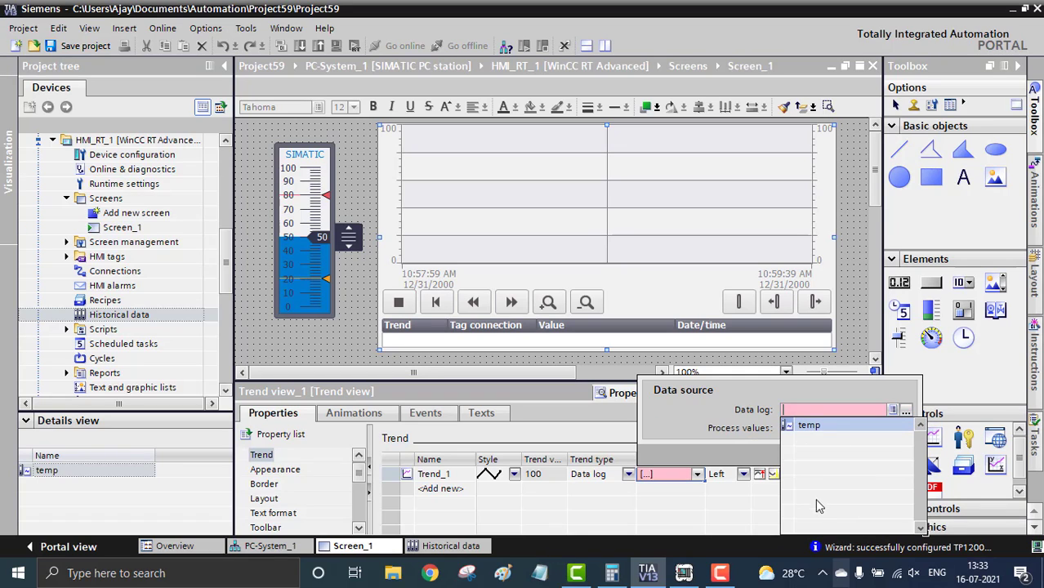
{"action": "left_click", "coordinate": [859, 424]}
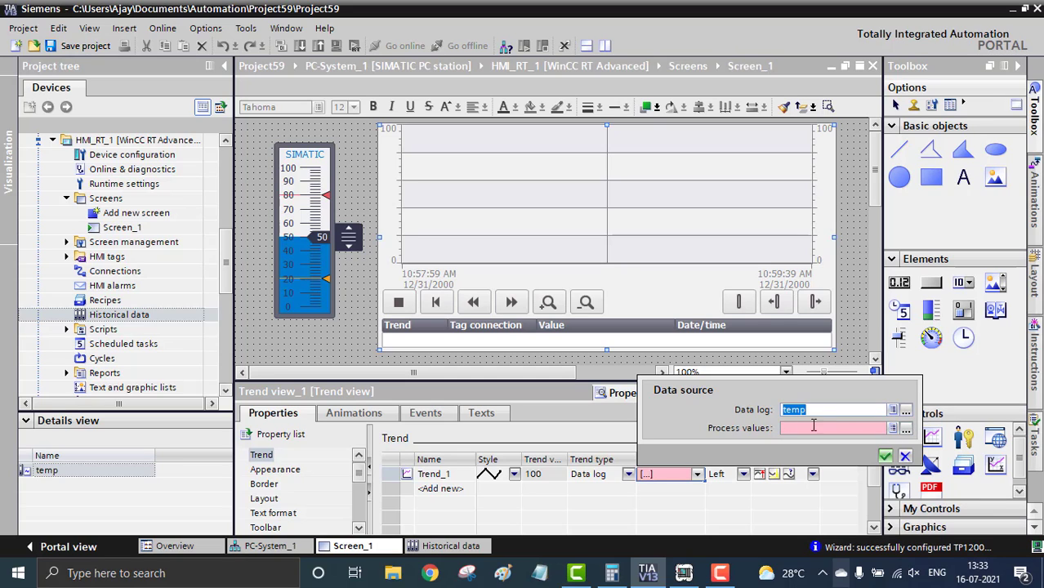
{"action": "left_click", "coordinate": [894, 429]}
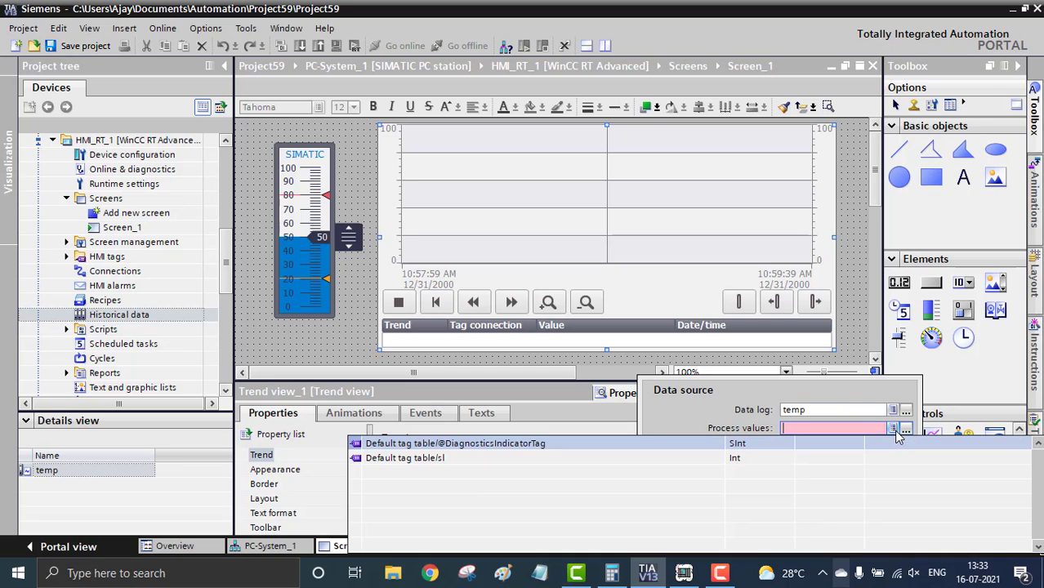
{"action": "left_click", "coordinate": [506, 459]}
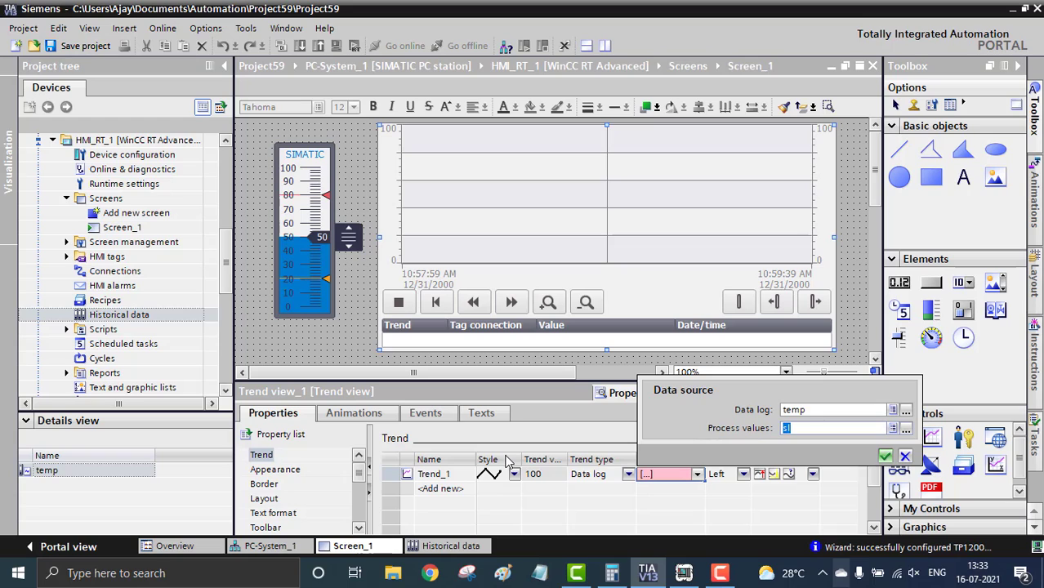
{"action": "left_click", "coordinate": [885, 457]}
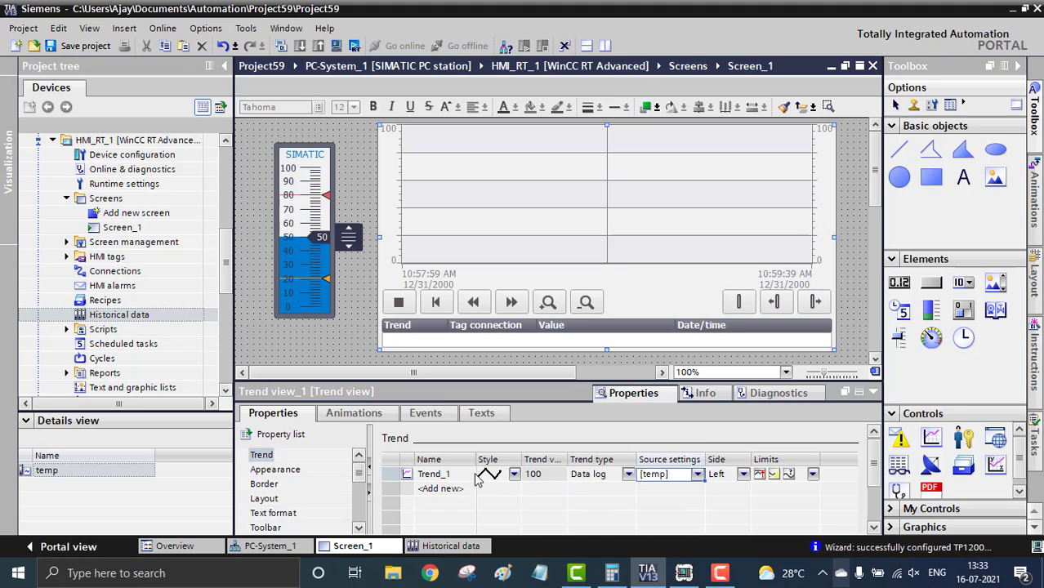
- Set Trend_1's display mode to Interpolated, keeping a solid black line
{"action": "left_click", "coordinate": [515, 481]}
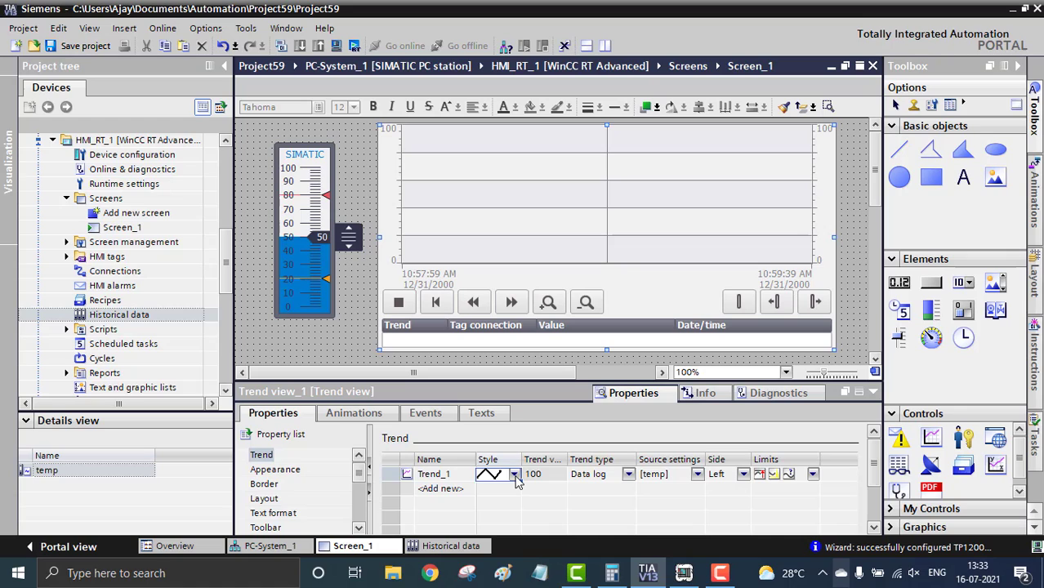
{"action": "left_click", "coordinate": [515, 479]}
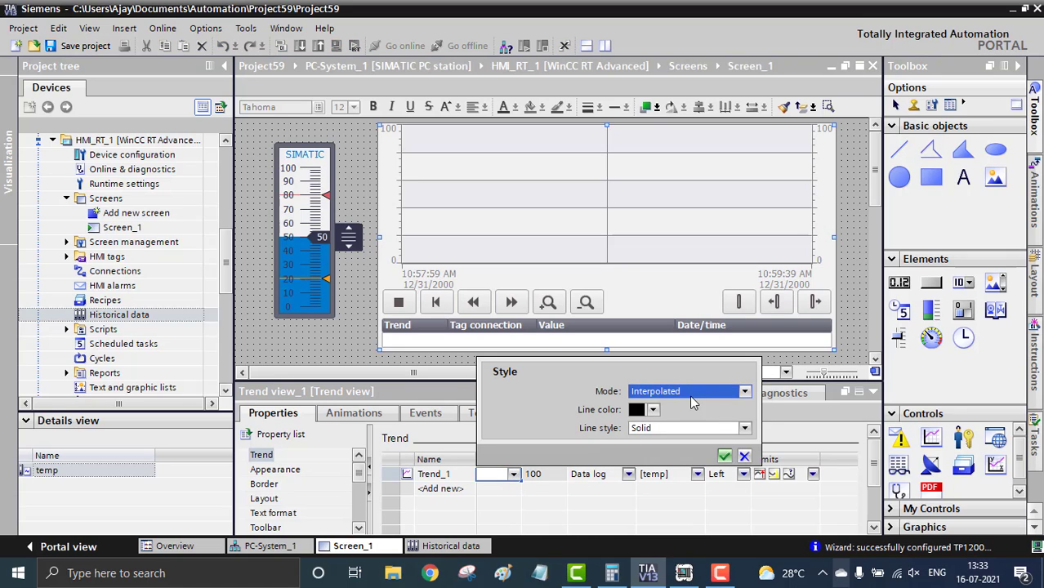
{"action": "left_click", "coordinate": [745, 392]}
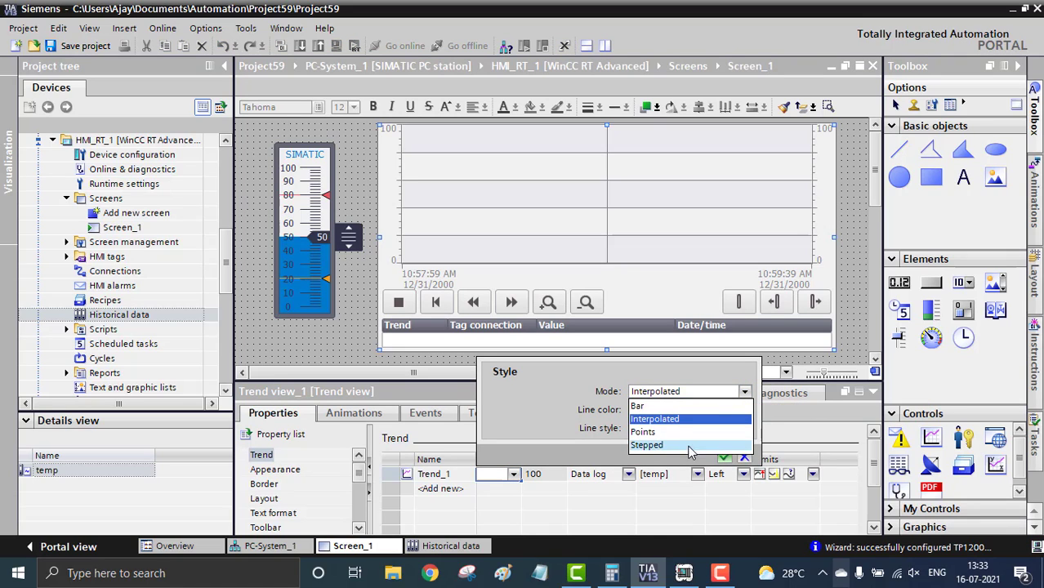
{"action": "left_click", "coordinate": [662, 431]}
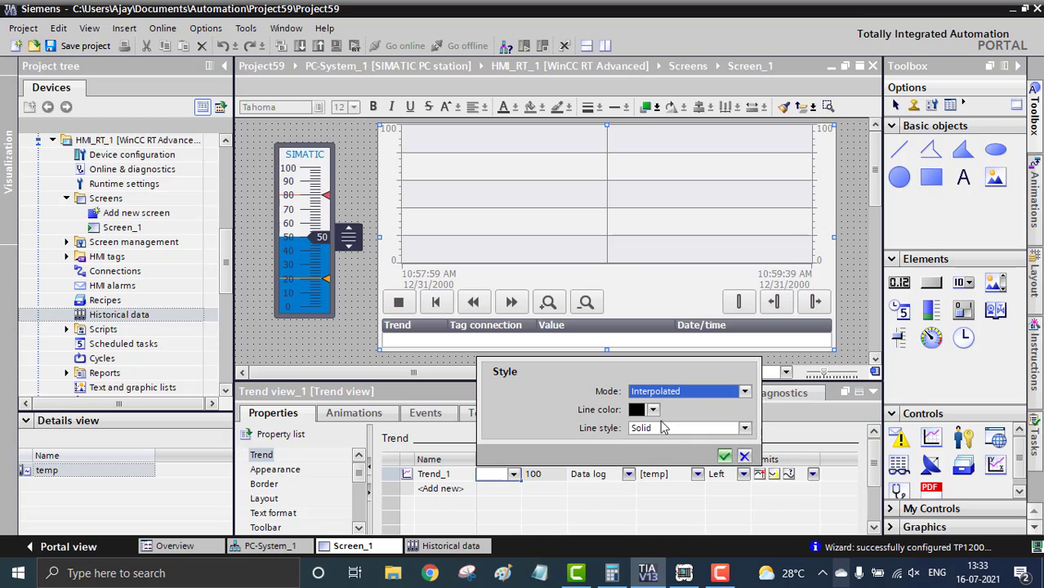
{"action": "left_click", "coordinate": [723, 461]}
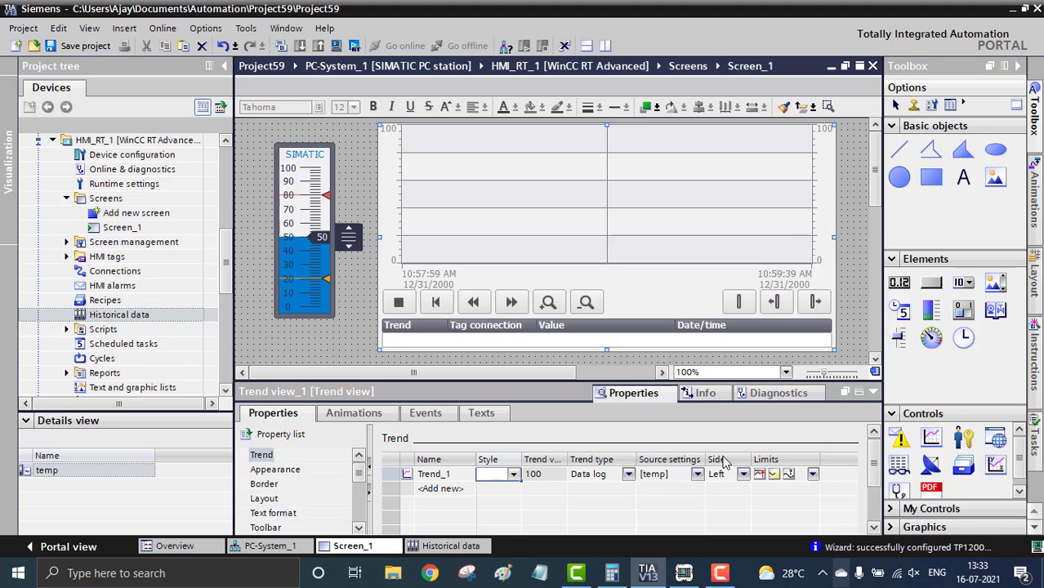
- Compile the HMI project and run Screen_1 in WinCC Runtime Advanced simulation
{"action": "left_click", "coordinate": [354, 46]}
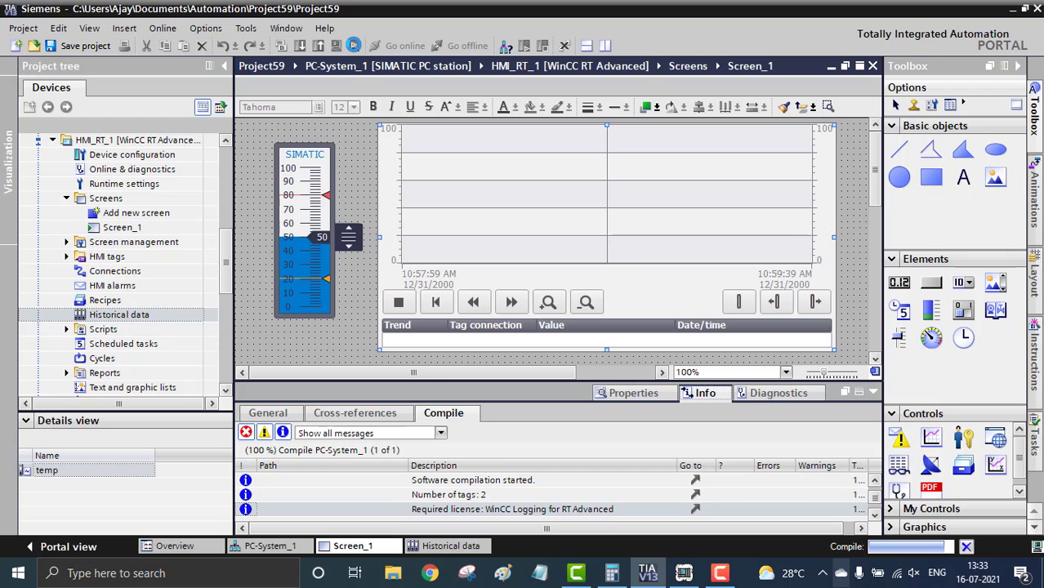
{"action": "left_click", "coordinate": [353, 45]}
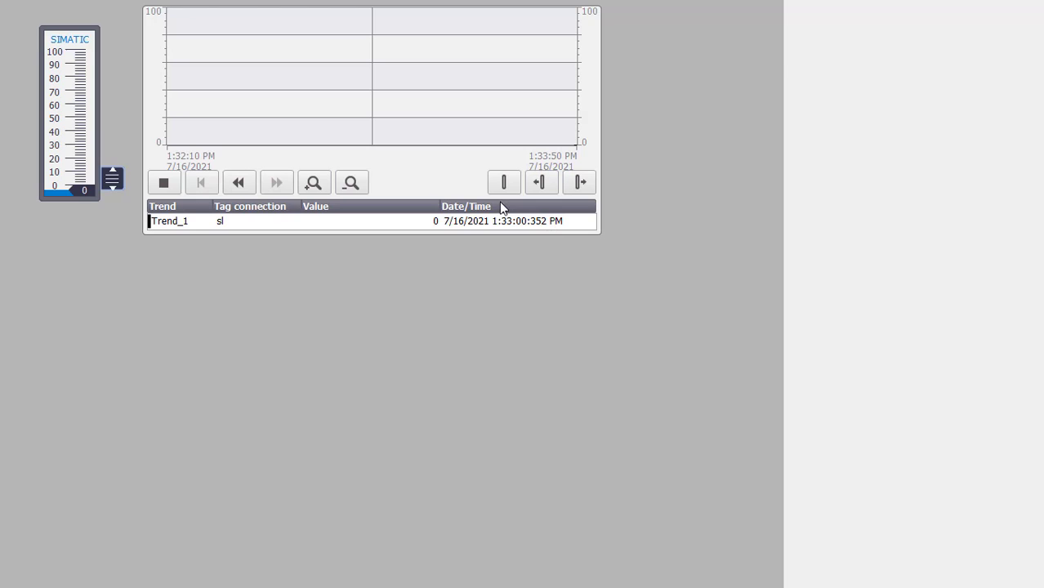
- Move the slider so sl gets logged, dismiss the license notice, and page the trend back and forward
{"action": "left_click_drag", "start_coordinate": [112, 183], "coordinate": [119, 159]}
{"action": "left_click", "coordinate": [502, 338]}
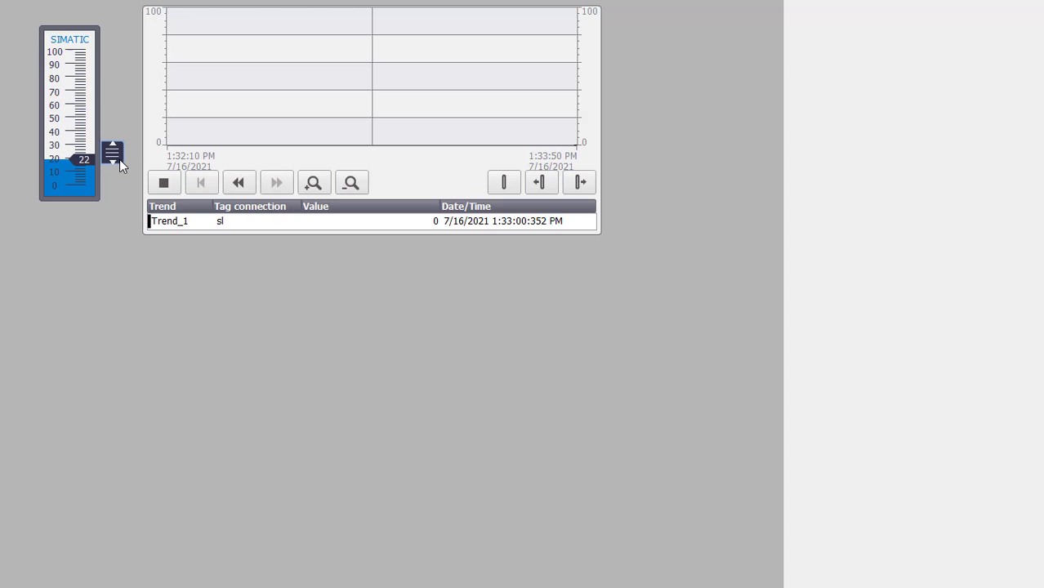
{"action": "left_click", "coordinate": [238, 184]}
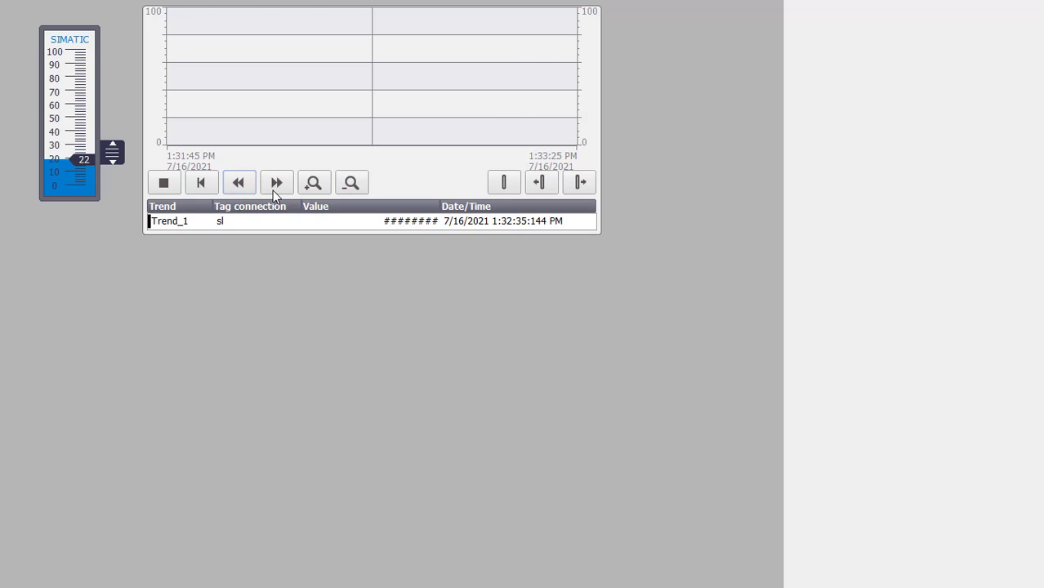
{"action": "left_click", "coordinate": [272, 190]}
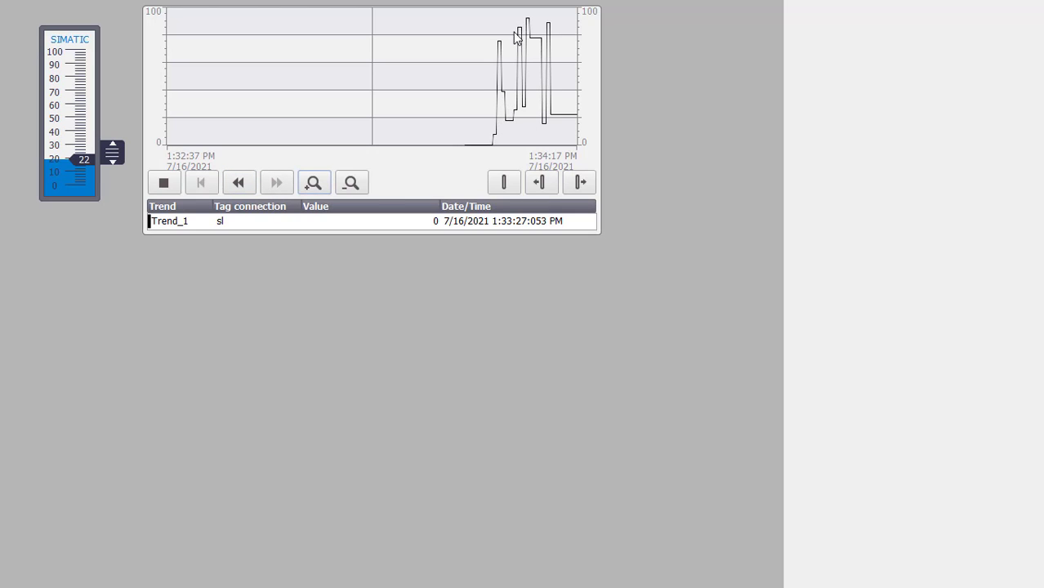
- Set the slider to 37, page the trend to view the logged curve, then stop the runtime
{"action": "left_click_drag", "start_coordinate": [117, 166], "coordinate": [245, 150]}
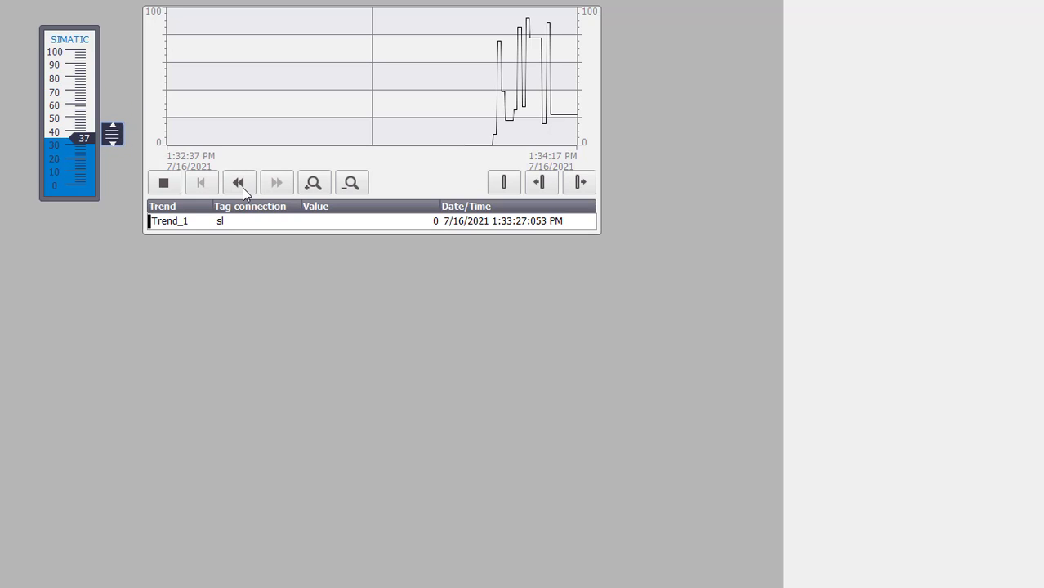
{"action": "left_click", "coordinate": [244, 190]}
{"action": "left_click", "coordinate": [286, 188]}
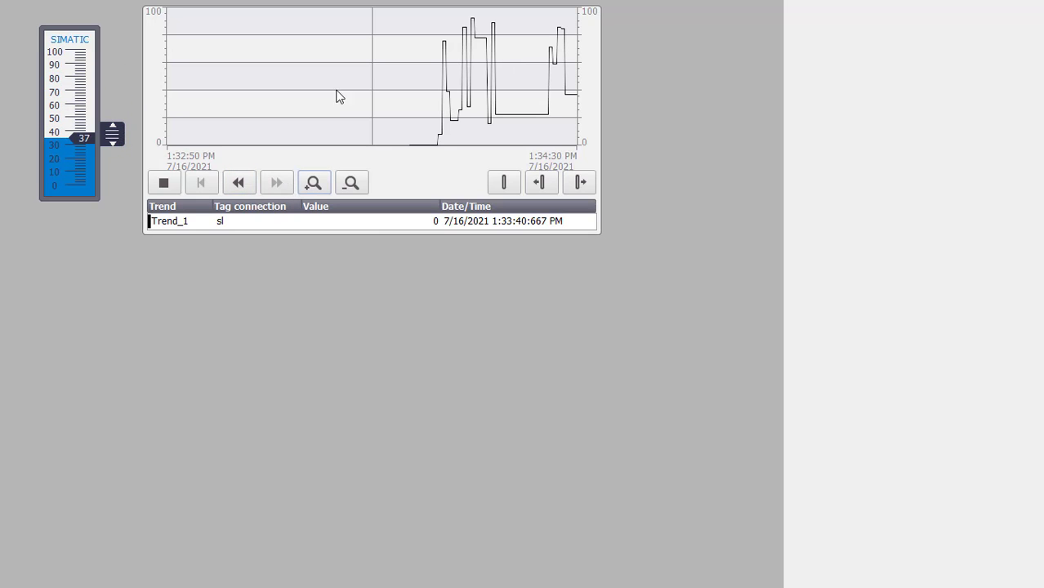
{"action": "left_click", "coordinate": [567, 47]}
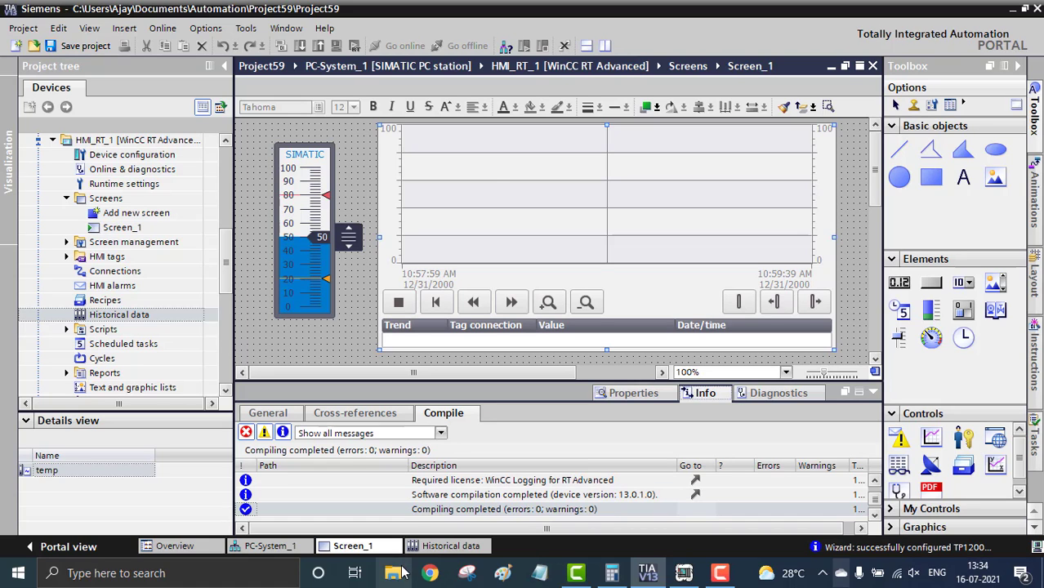
- Open temp0.csv from C:\Logs through File Explorer
{"action": "left_click", "coordinate": [396, 573]}
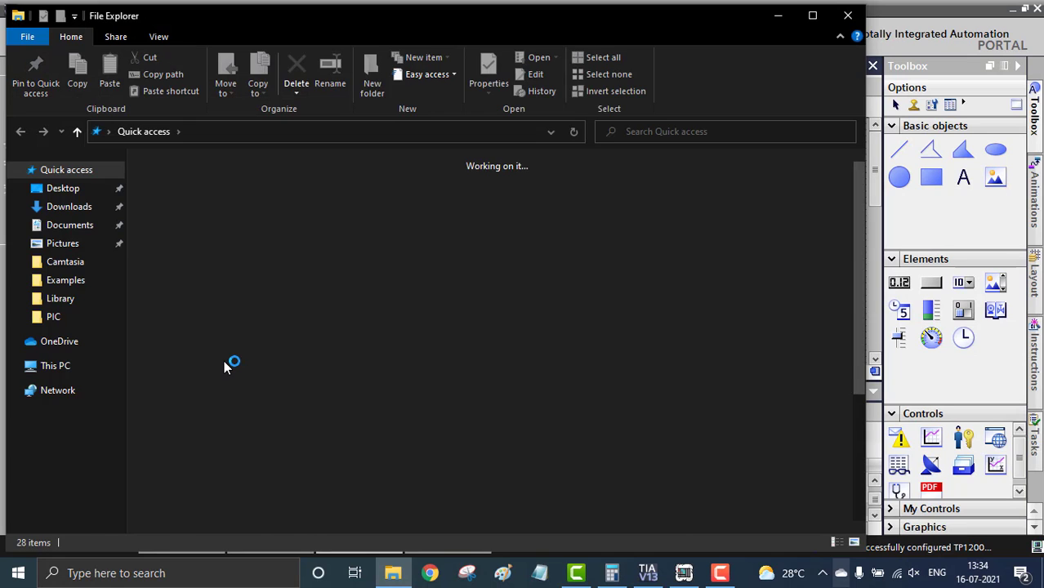
{"action": "left_click", "coordinate": [55, 366]}
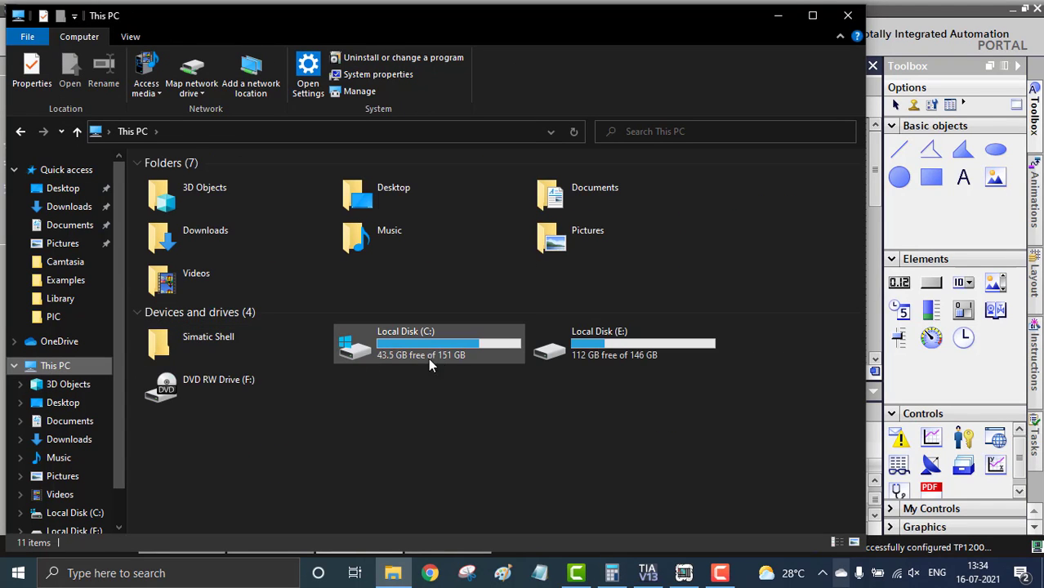
{"action": "double_click", "coordinate": [447, 357]}
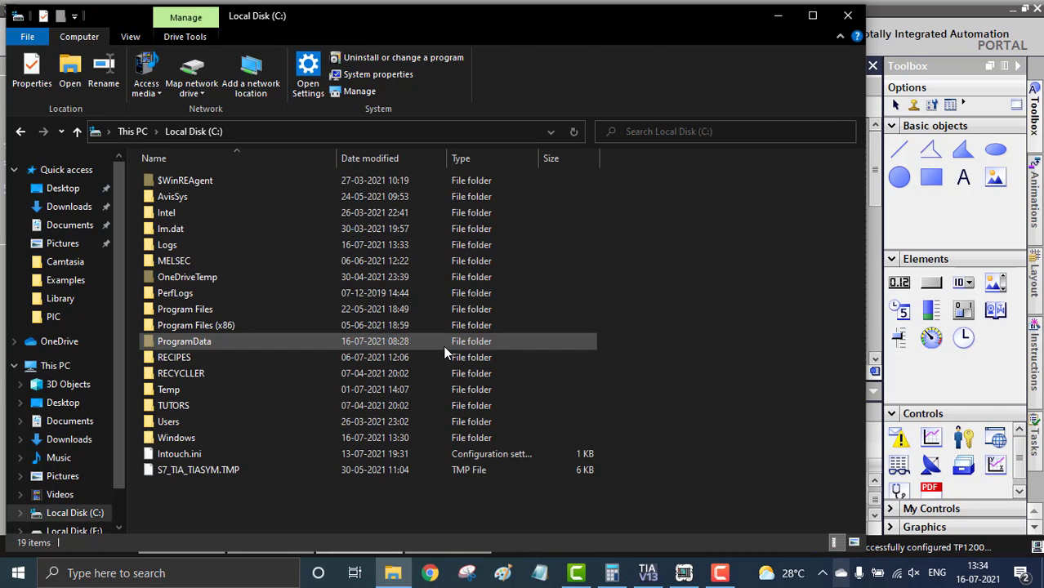
{"action": "double_click", "coordinate": [239, 245]}
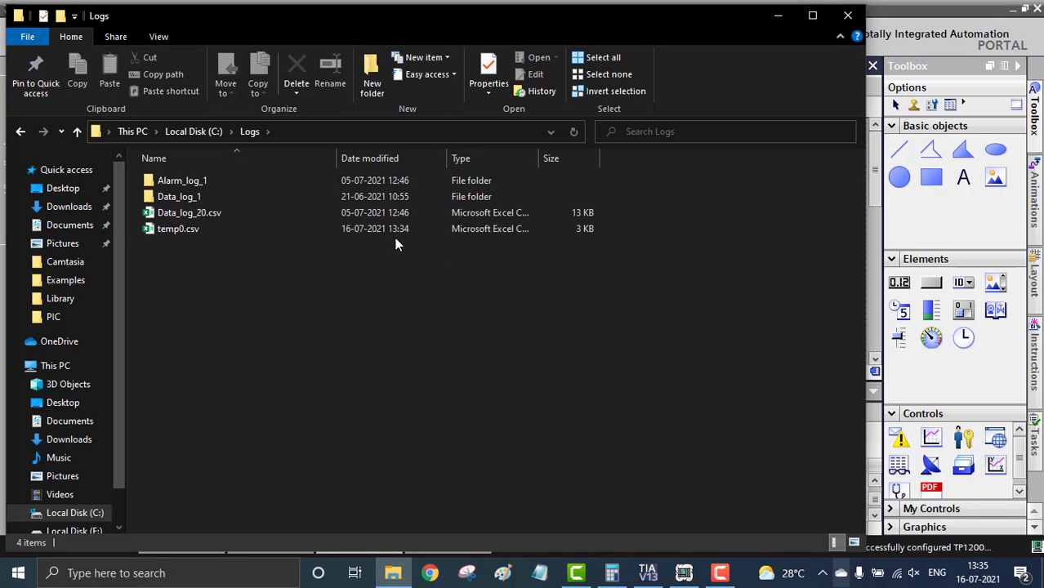
{"action": "double_click", "coordinate": [342, 230]}
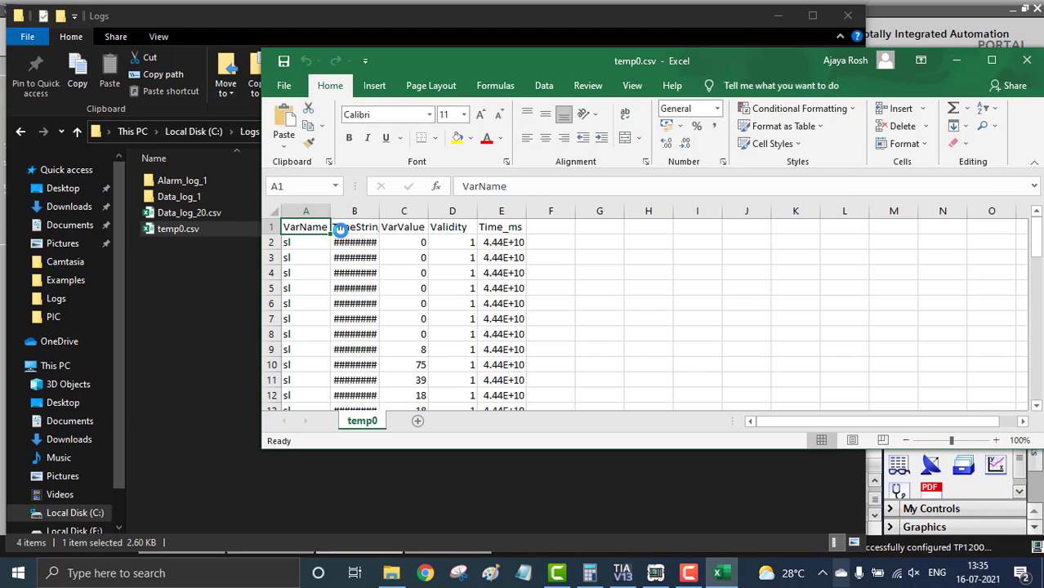
- Maximize Excel and widen column E so the full Time_ms numbers show
{"action": "left_click", "coordinate": [992, 62]}
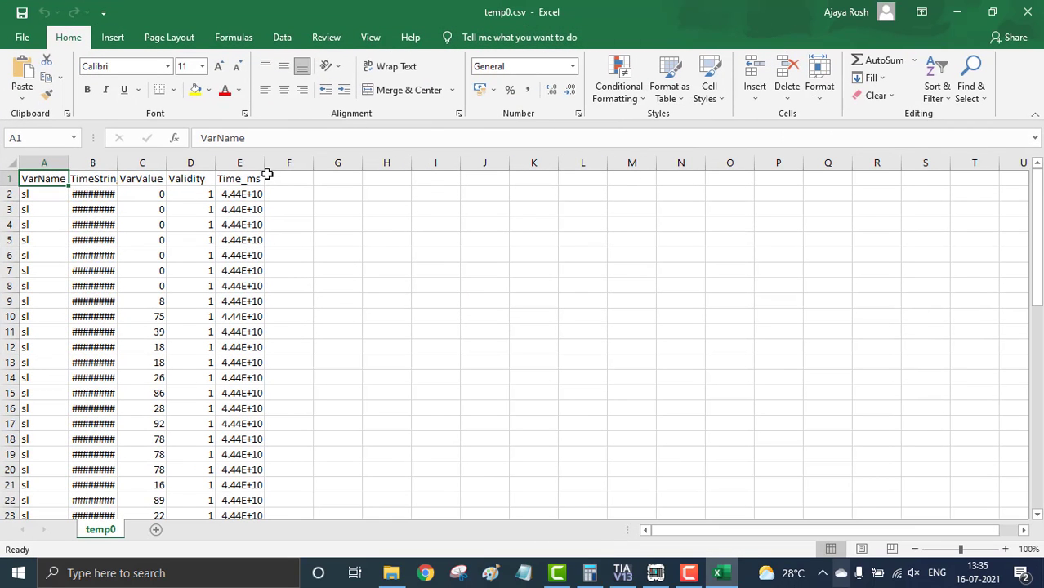
{"action": "left_click_drag", "start_coordinate": [291, 163], "coordinate": [348, 163]}
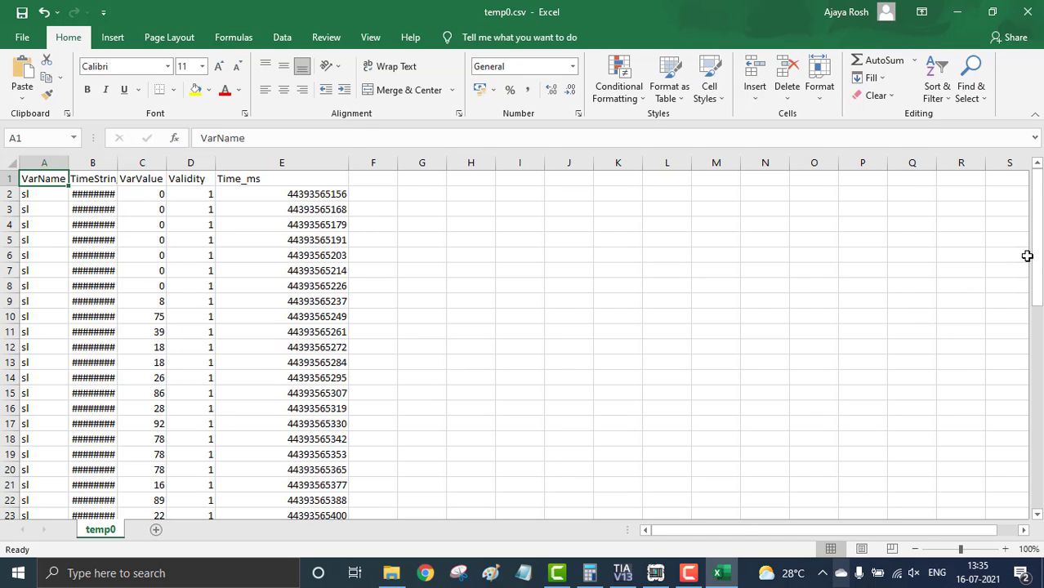
{"action": "left_click_drag", "start_coordinate": [1038, 246], "coordinate": [1038, 308]}
- Scroll through the logged sl values, then minimise Excel and File Explorer
{"action": "scroll", "coordinate": [192, 373], "scroll_direction": "down", "scroll_amount": 10}
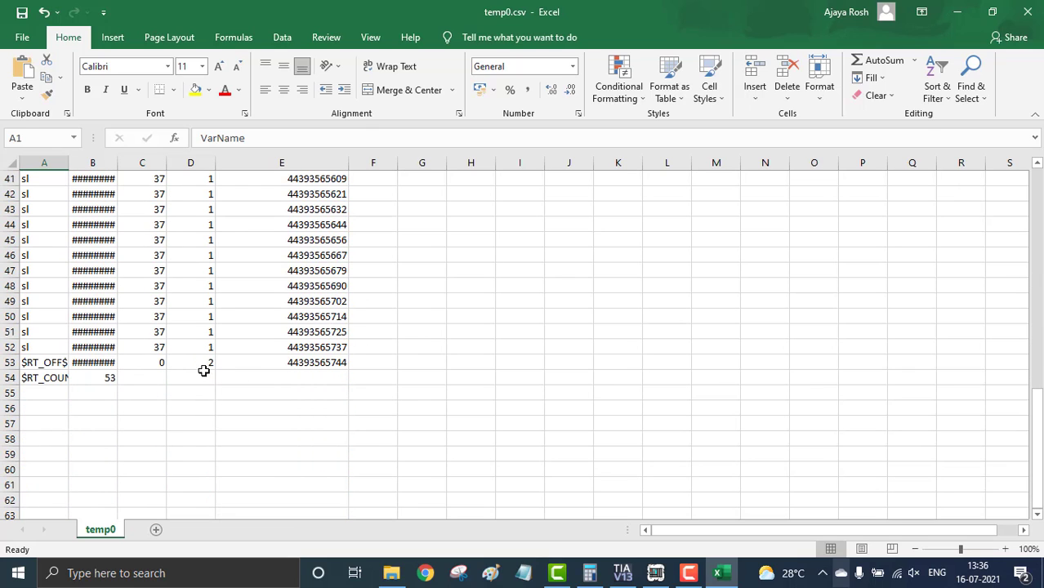
{"action": "scroll", "coordinate": [159, 347], "scroll_direction": "up", "scroll_amount": 3}
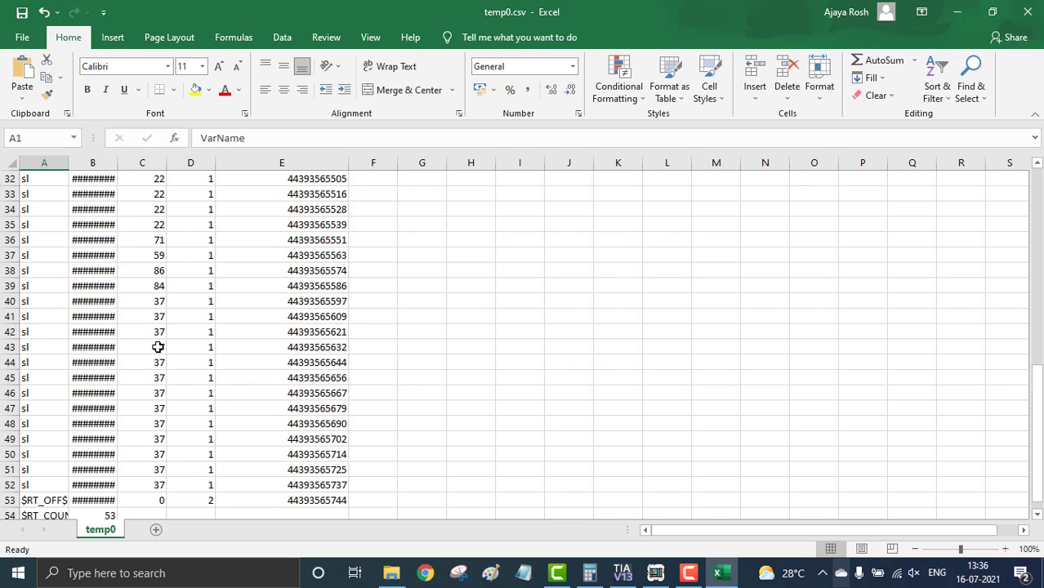
{"action": "scroll", "coordinate": [158, 348], "scroll_direction": "up", "scroll_amount": 10}
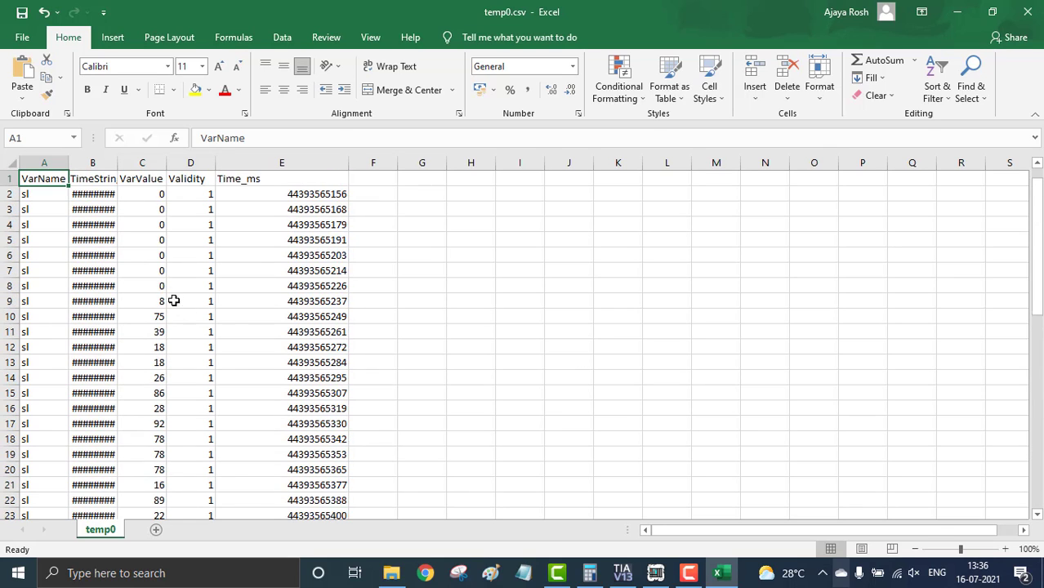
{"action": "scroll", "coordinate": [170, 278], "scroll_direction": "down", "scroll_amount": 4}
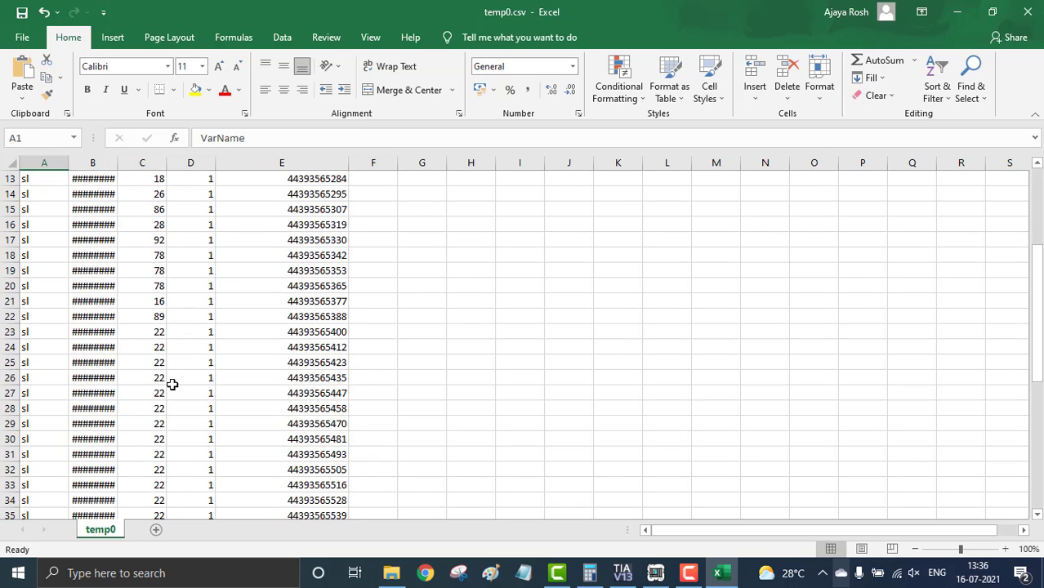
{"action": "scroll", "coordinate": [168, 475], "scroll_direction": "down", "scroll_amount": 1}
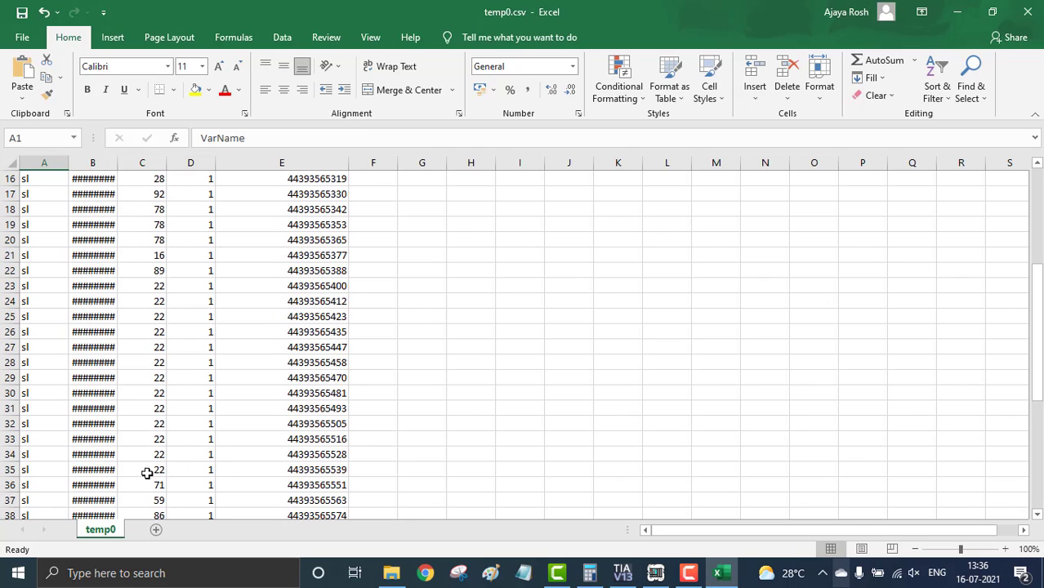
{"action": "scroll", "coordinate": [166, 482], "scroll_direction": "down", "scroll_amount": 1}
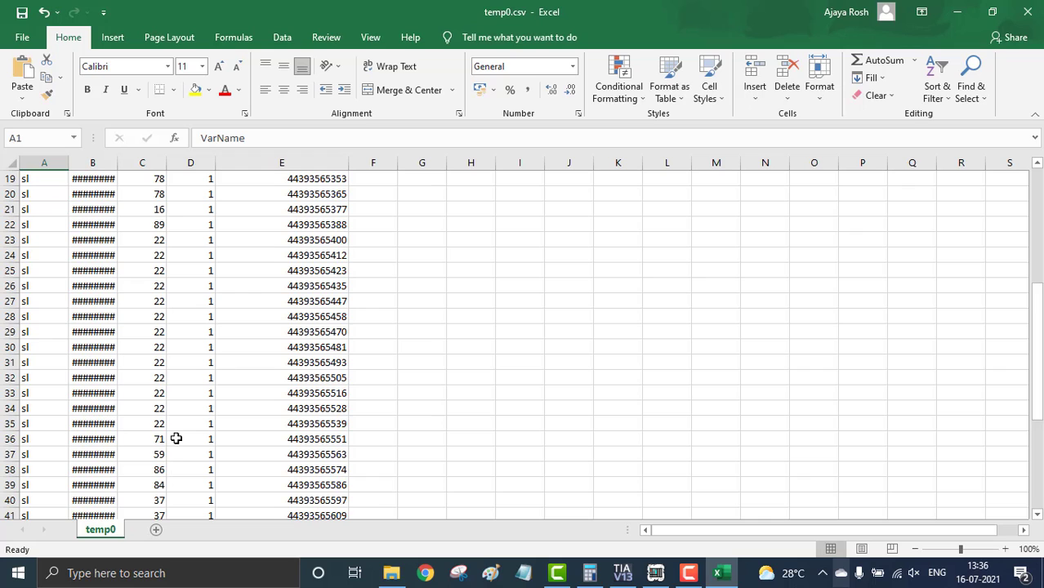
{"action": "scroll", "coordinate": [174, 454], "scroll_direction": "down", "scroll_amount": 5}
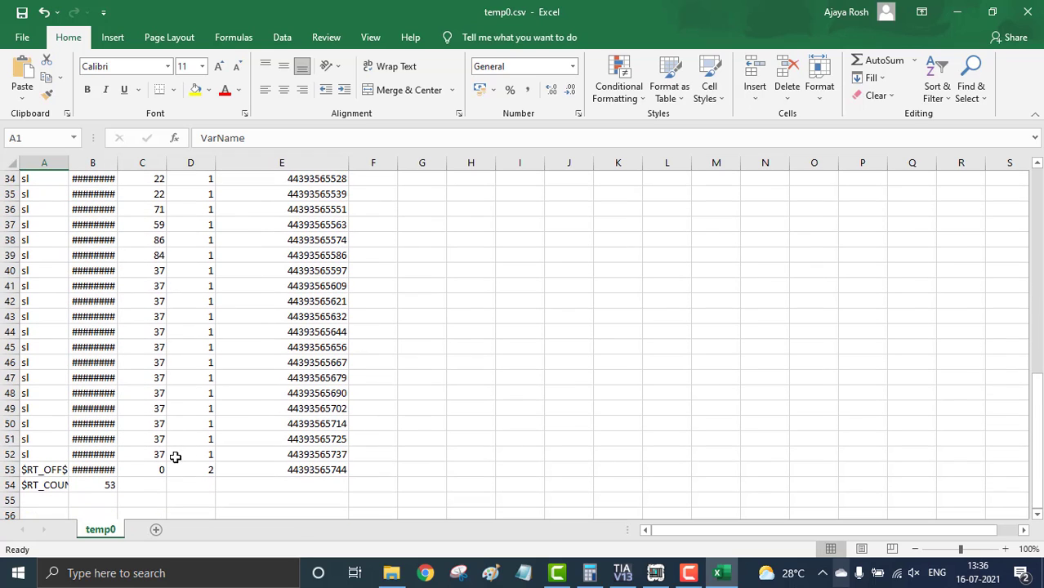
{"action": "scroll", "coordinate": [175, 456], "scroll_direction": "up", "scroll_amount": 11}
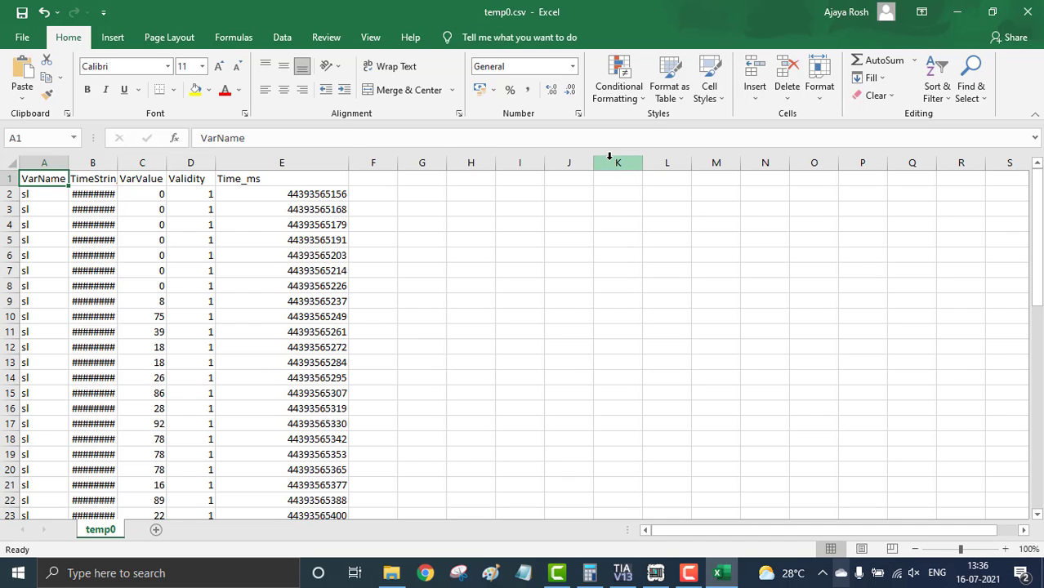
{"action": "left_click", "coordinate": [961, 13]}
{"action": "left_click", "coordinate": [777, 14]}
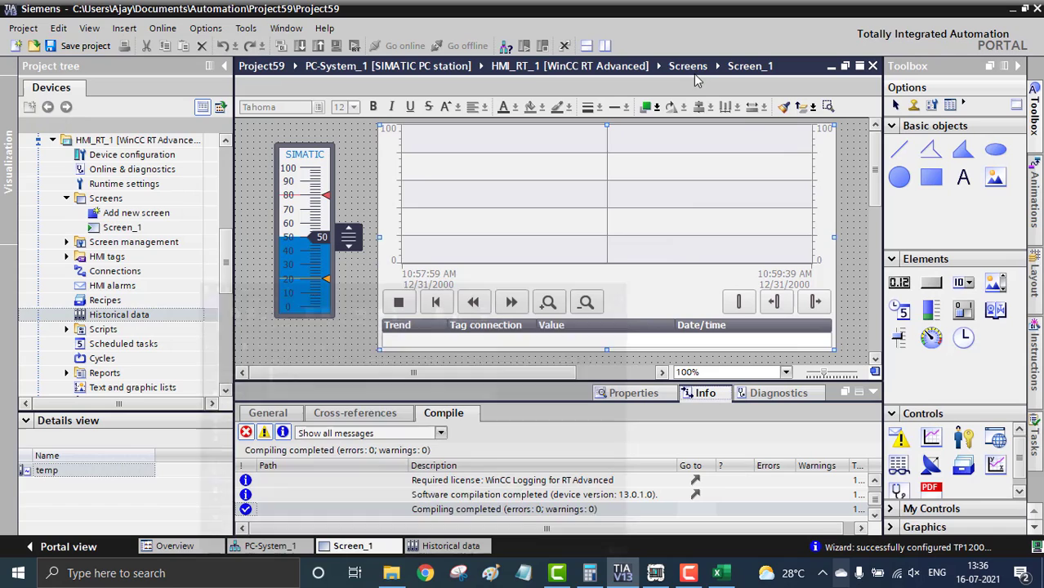